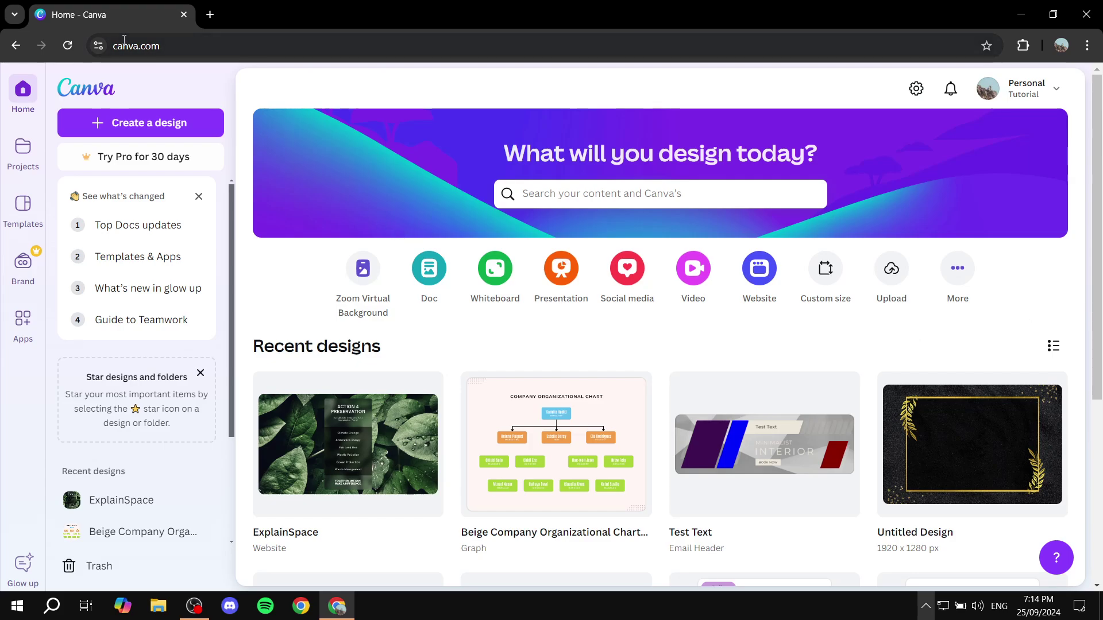
- Create a new A4 document and apply the Table of Contents template
click(141, 123)
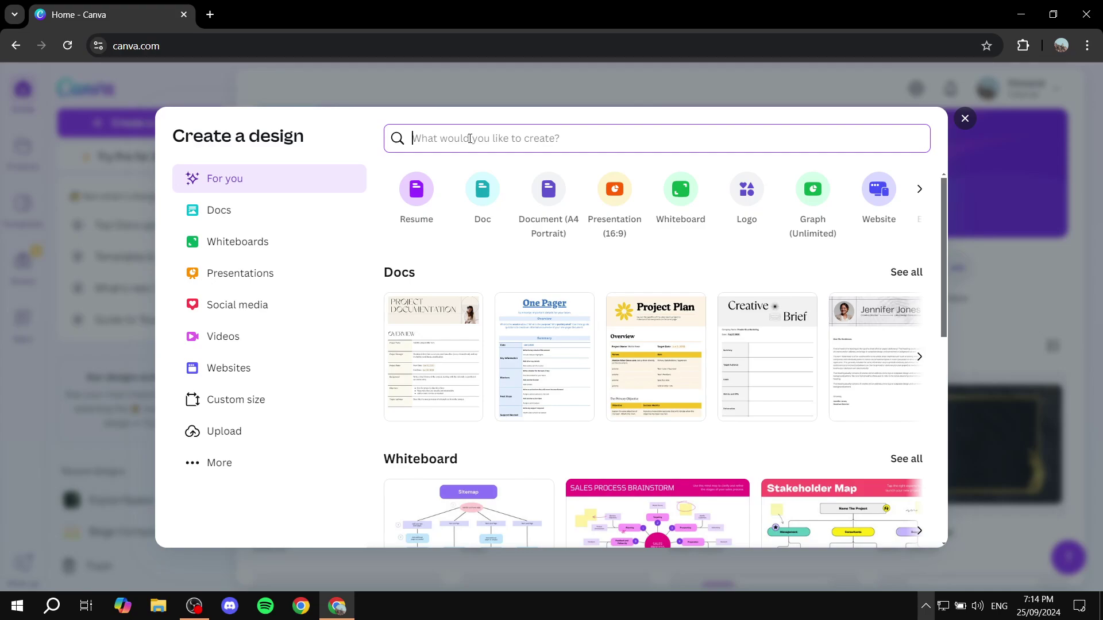
text(A4)
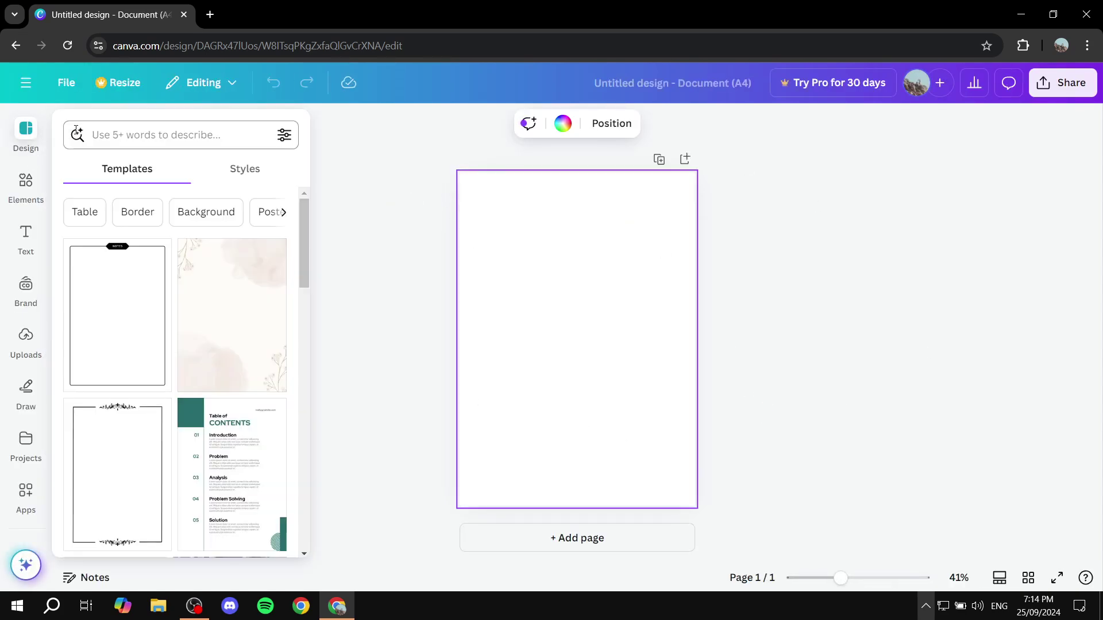
click(229, 453)
click(318, 310)
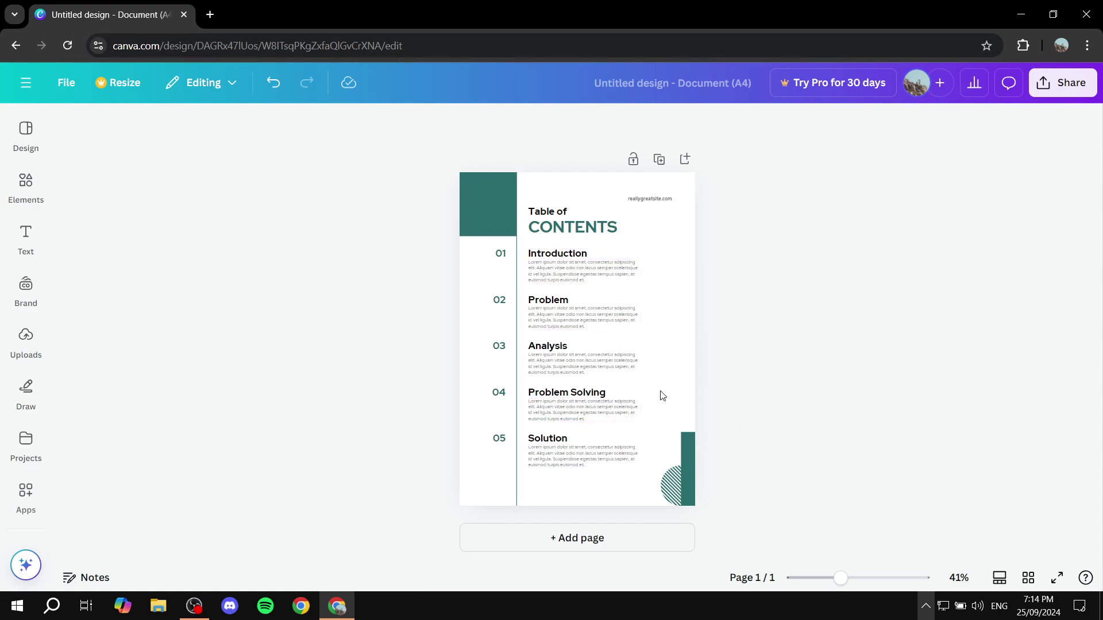
- Zoom in and delete the small reallygreatsite.com text at the top of the page
click(656, 250)
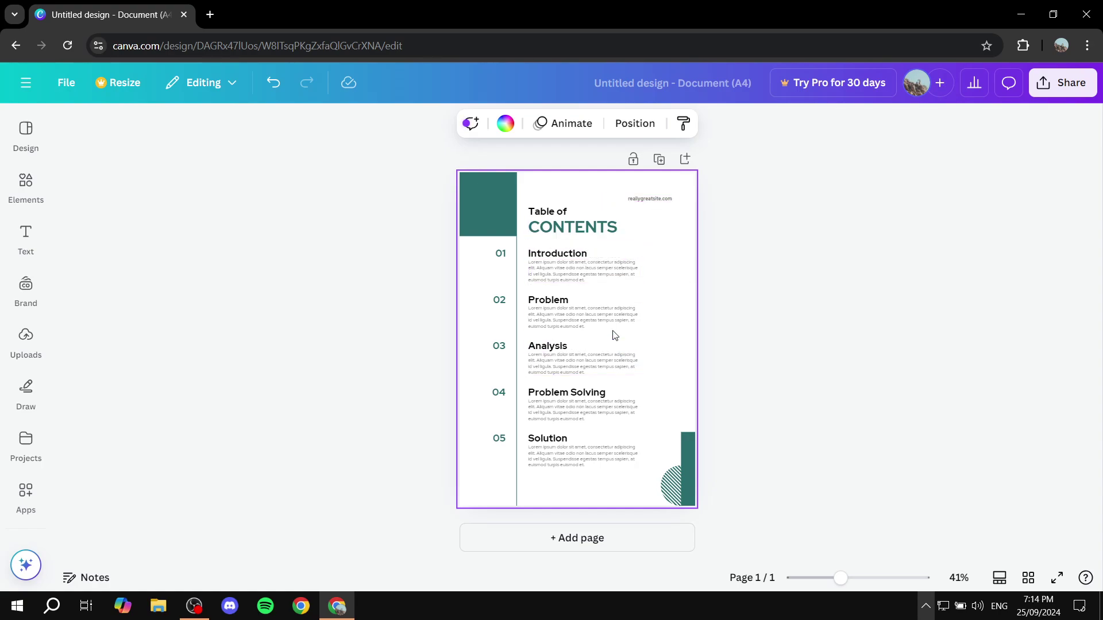
ctrl+scroll(632, 291, up, 2)
ctrl+scroll(636, 291, up, 1)
ctrl+scroll(639, 292, up, 1)
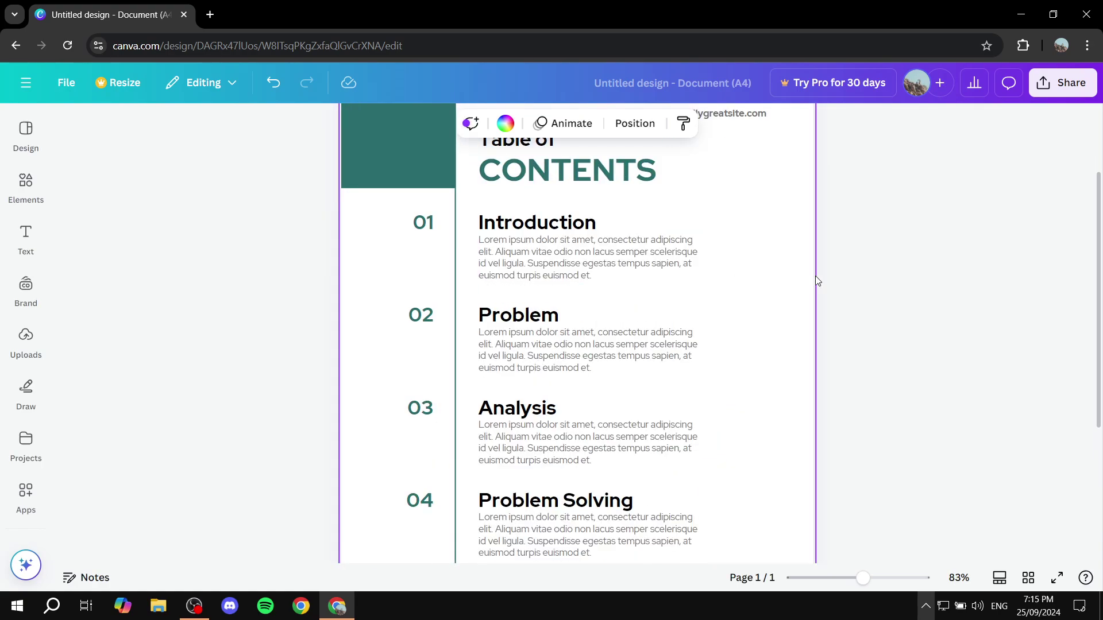
scroll(914, 287, up, 1)
scroll(908, 290, up, 2)
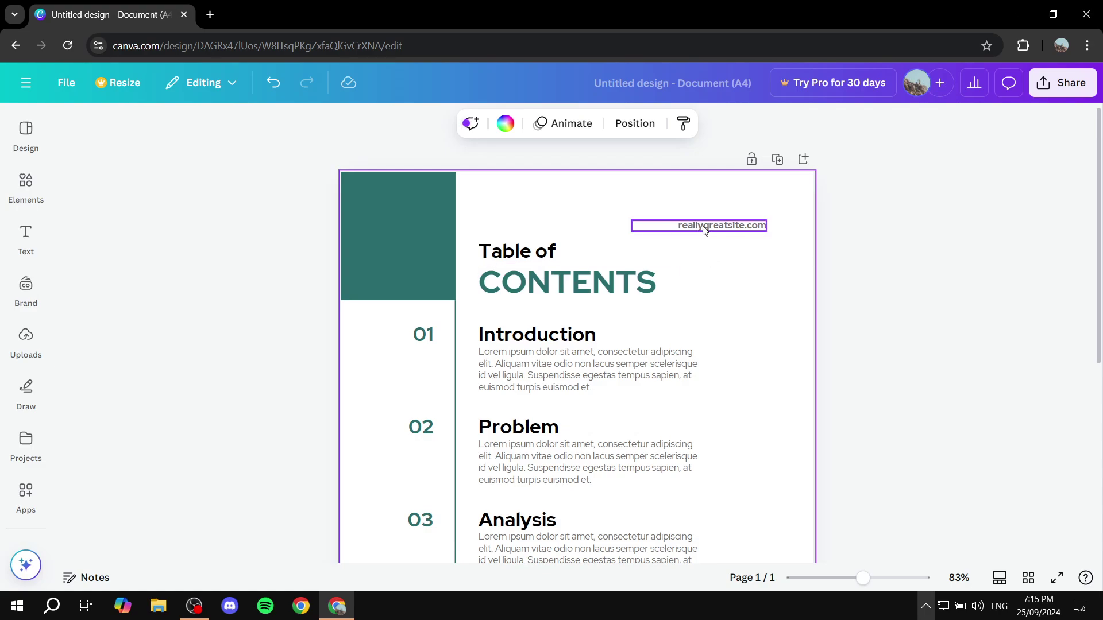
click(750, 229)
key(Delete)
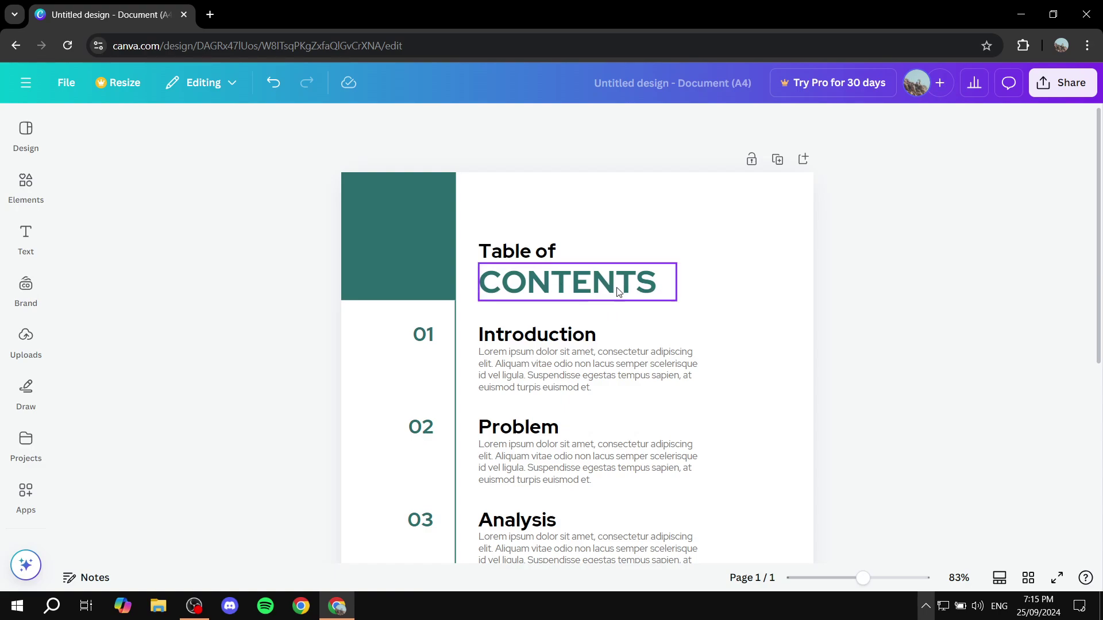
click(660, 300)
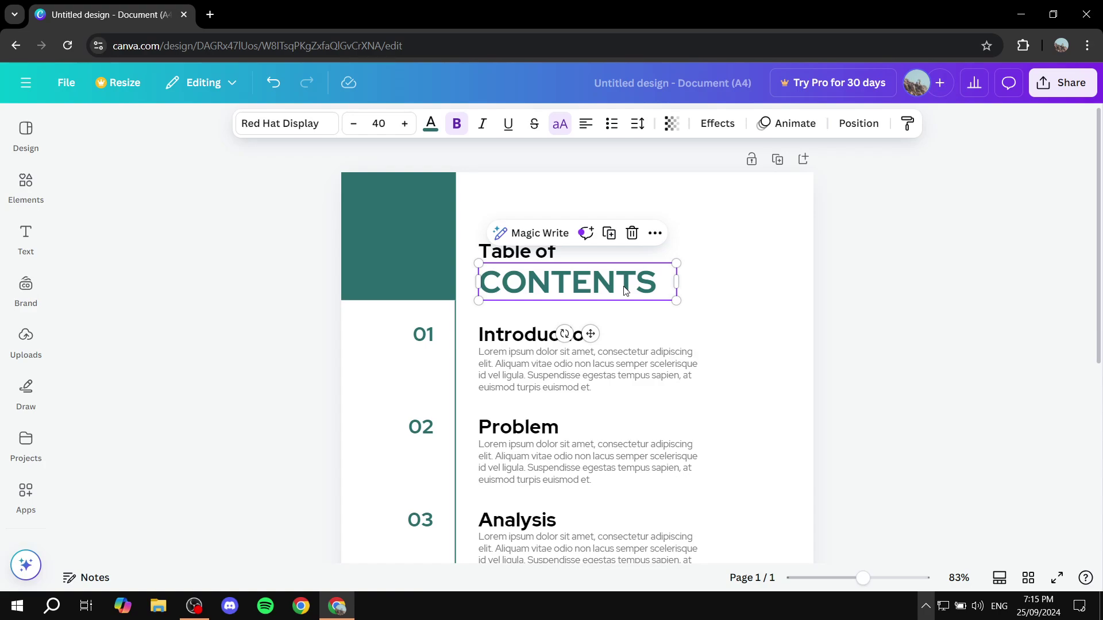
- Link the CONTENTS heading text to google.com
double_click(626, 291)
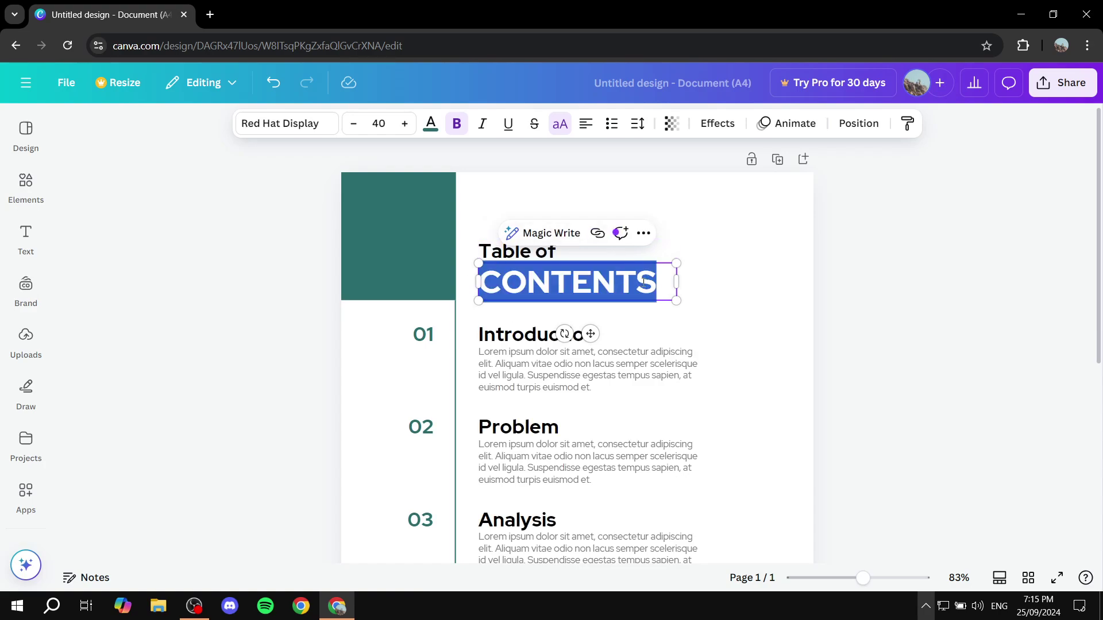
drag(665, 283, 486, 288)
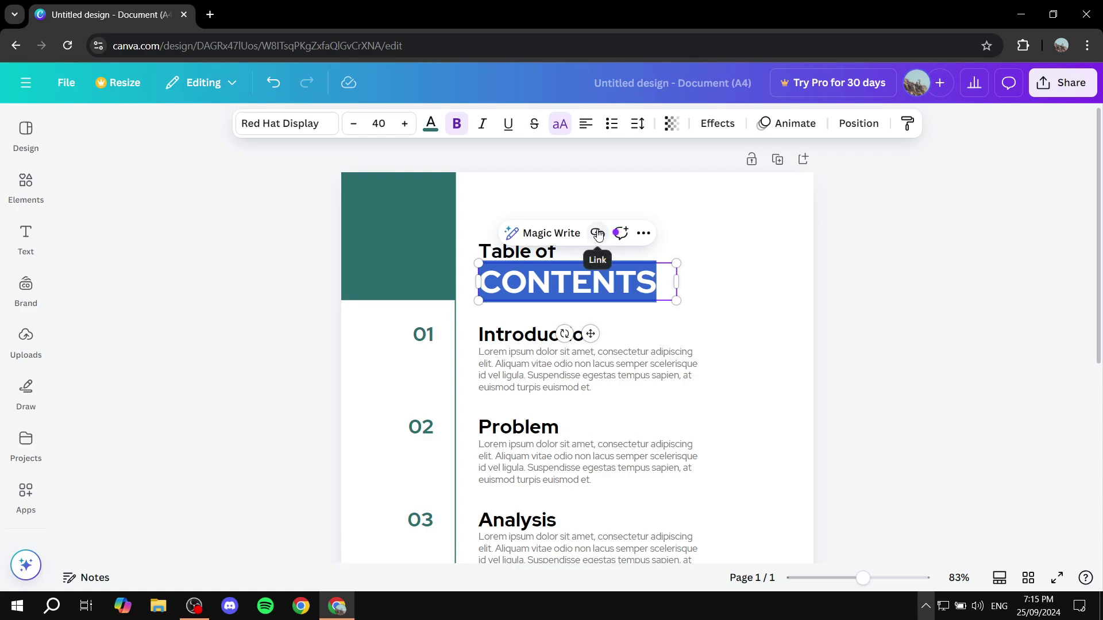
click(597, 234)
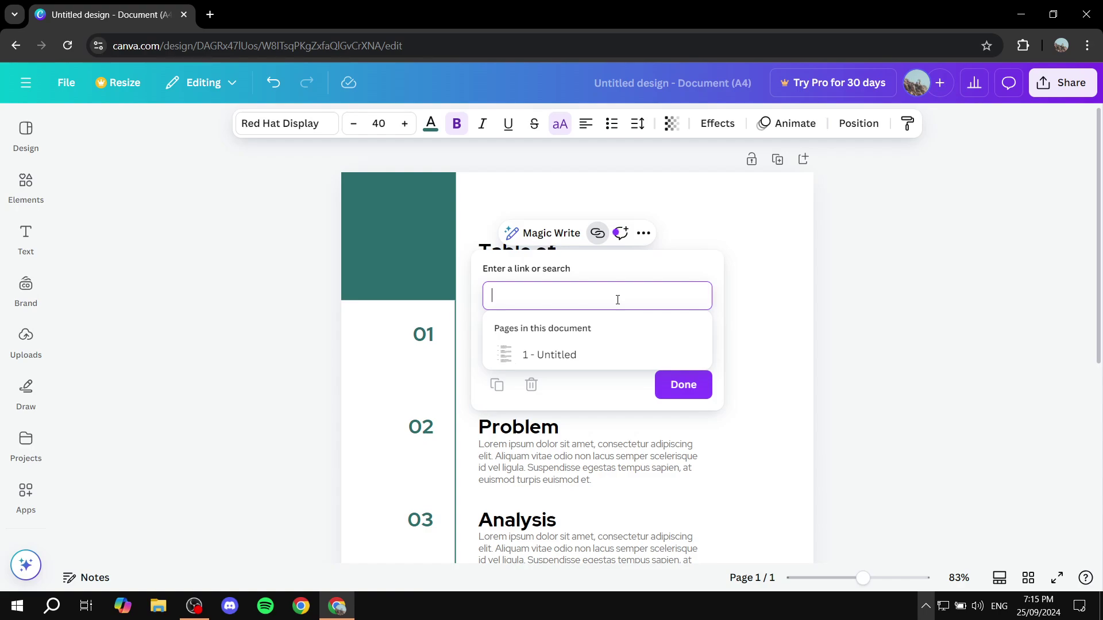
text(goo)
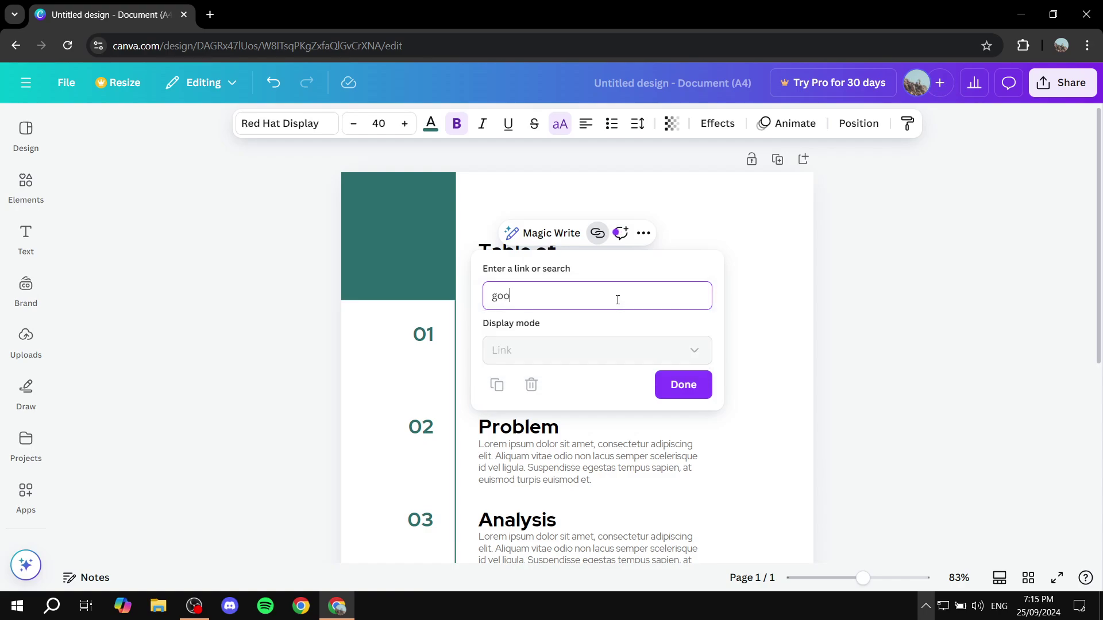
text(gle.com)
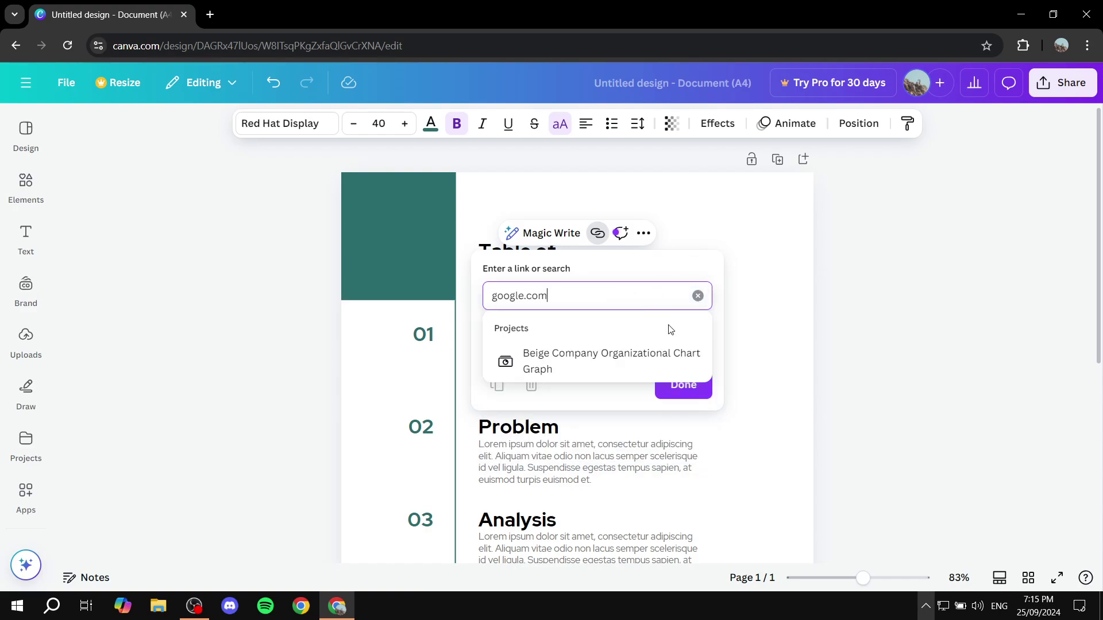
click(688, 394)
click(839, 378)
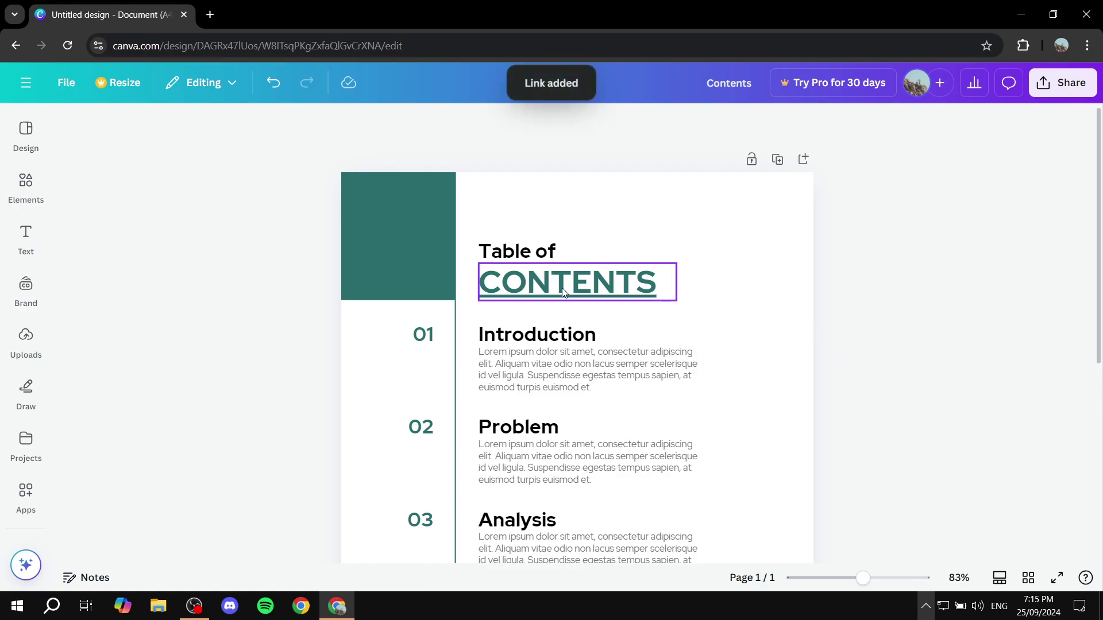
click(638, 287)
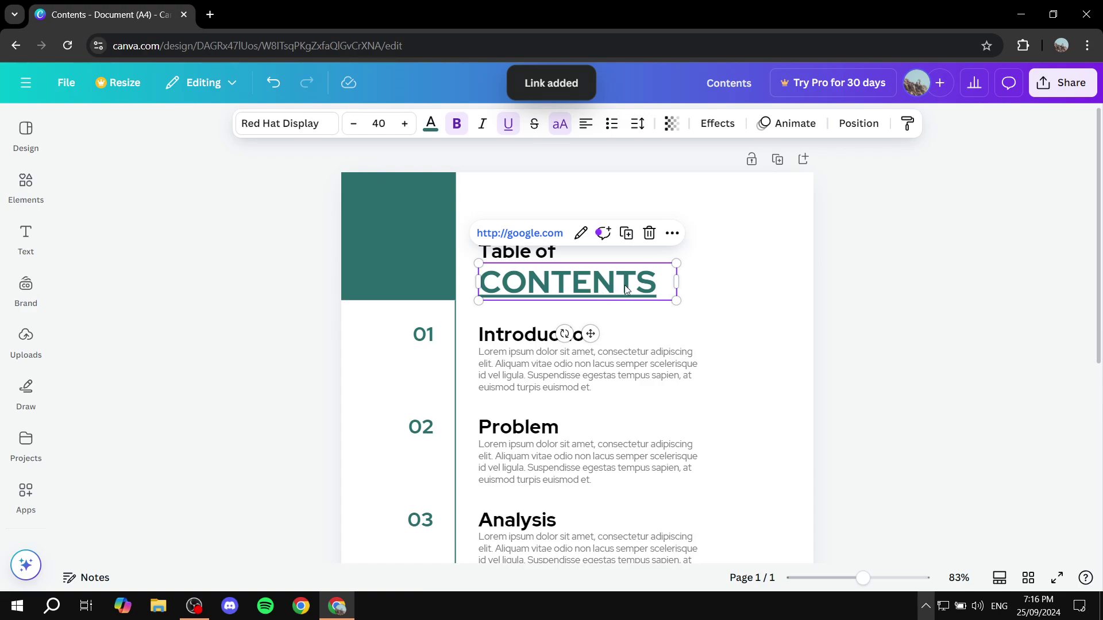
- Remove the underline from the CONTENTS heading and colour it red
double_click(639, 286)
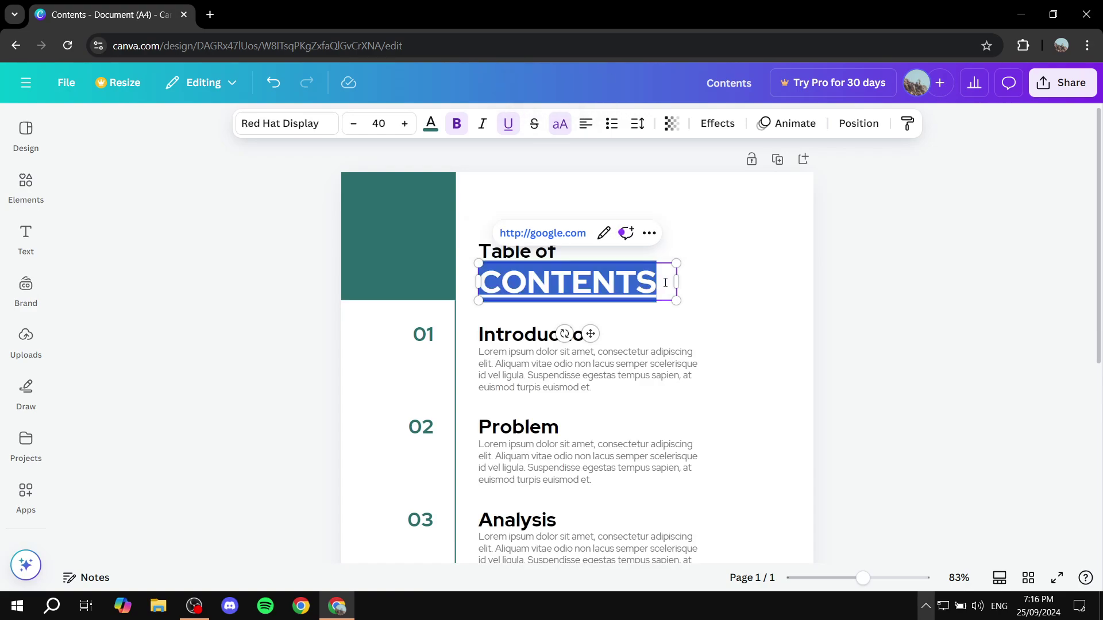
click(508, 123)
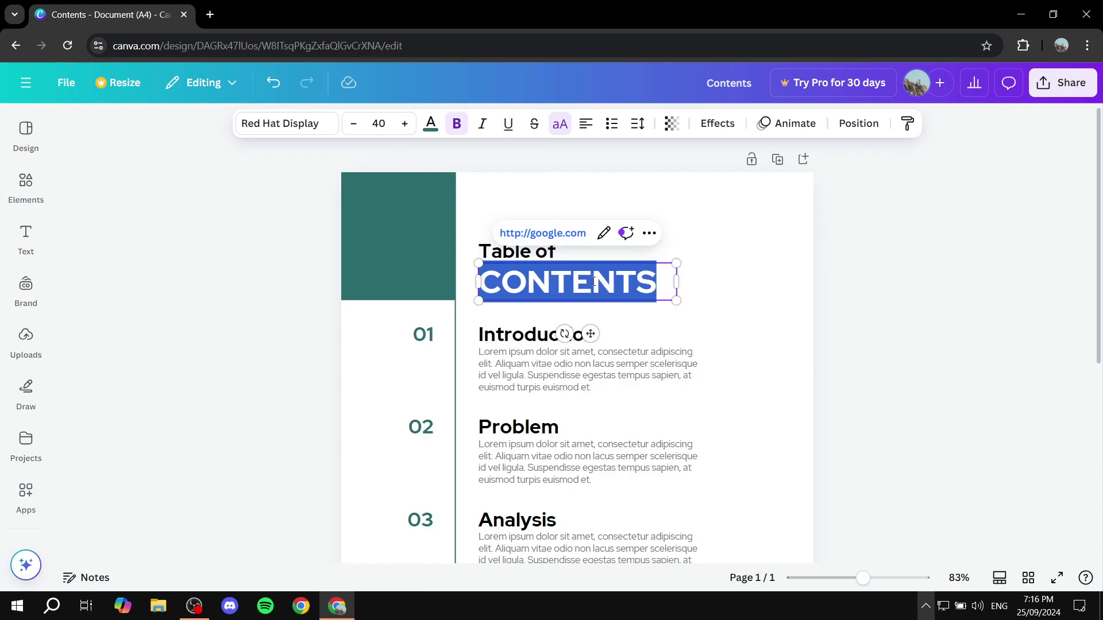
click(431, 124)
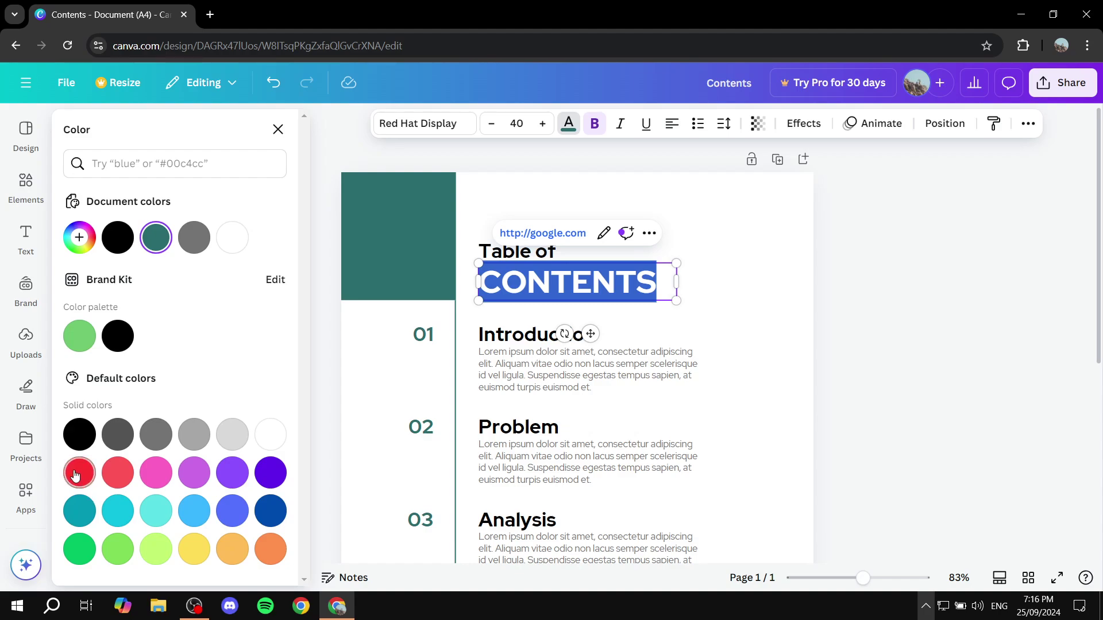
click(75, 475)
click(862, 344)
click(864, 318)
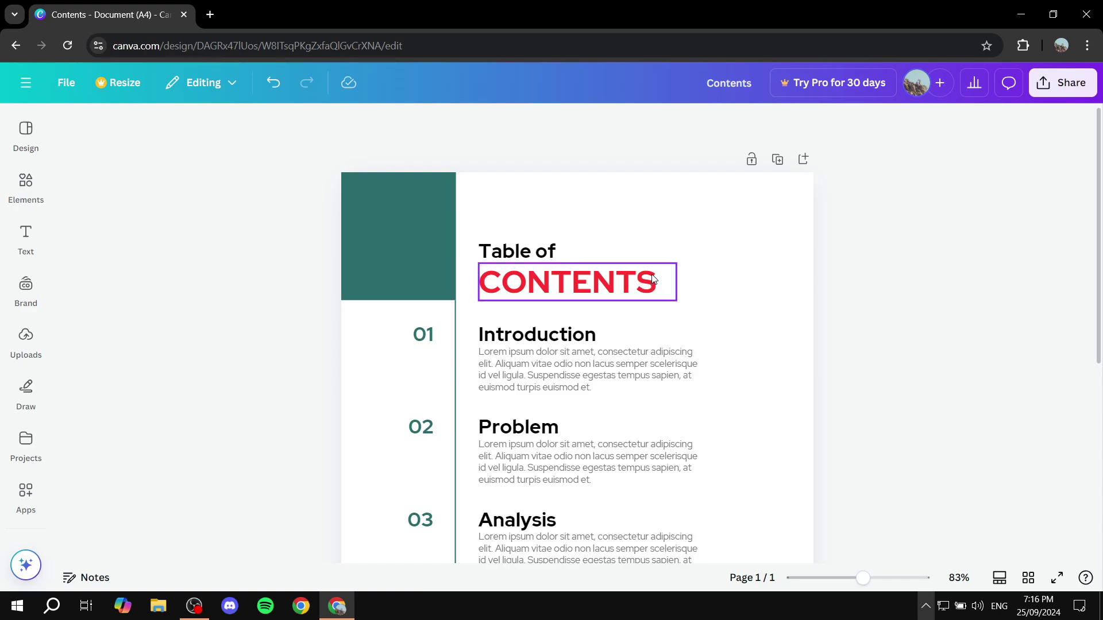
- Link the Analysis section's description paragraph to youtube.com
scroll(653, 280, down, 5)
scroll(505, 285, up, 1)
scroll(601, 222, up, 1)
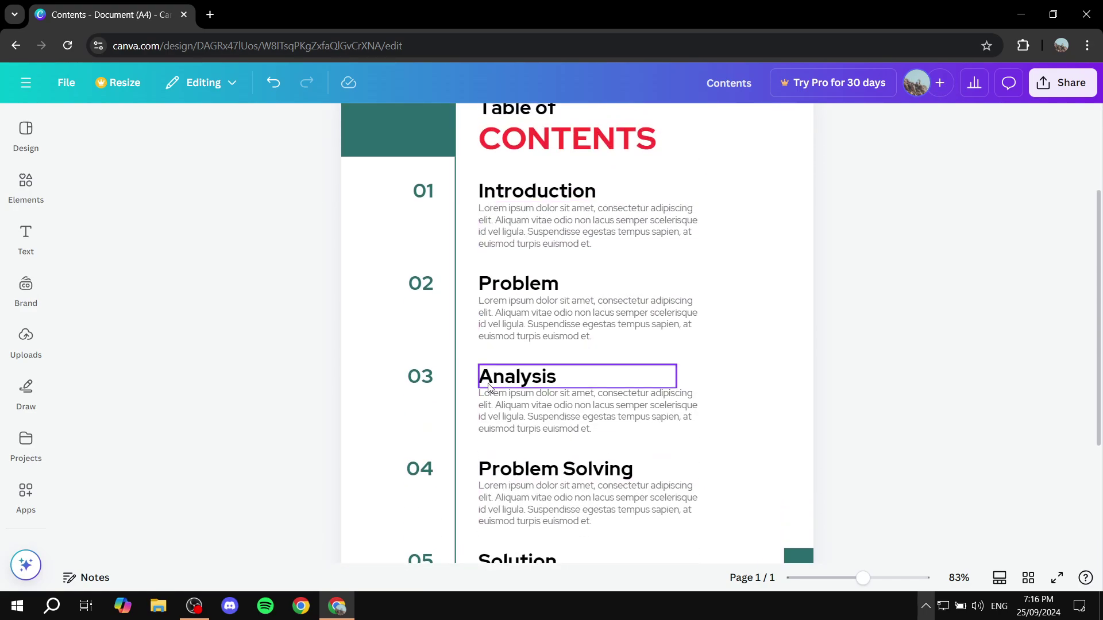
click(526, 413)
click(604, 423)
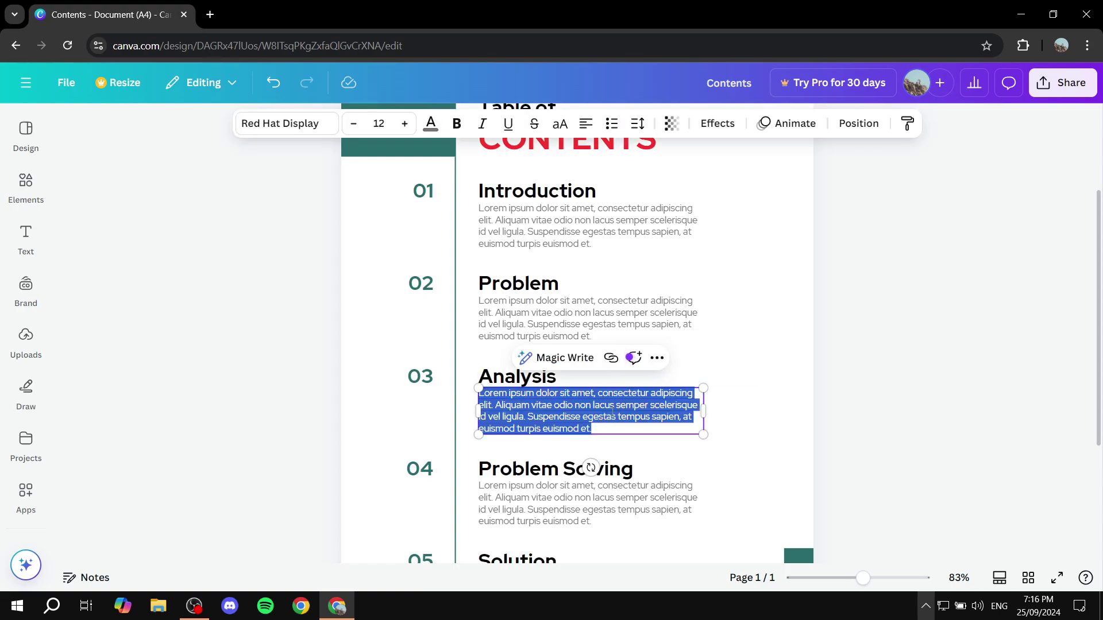
click(610, 358)
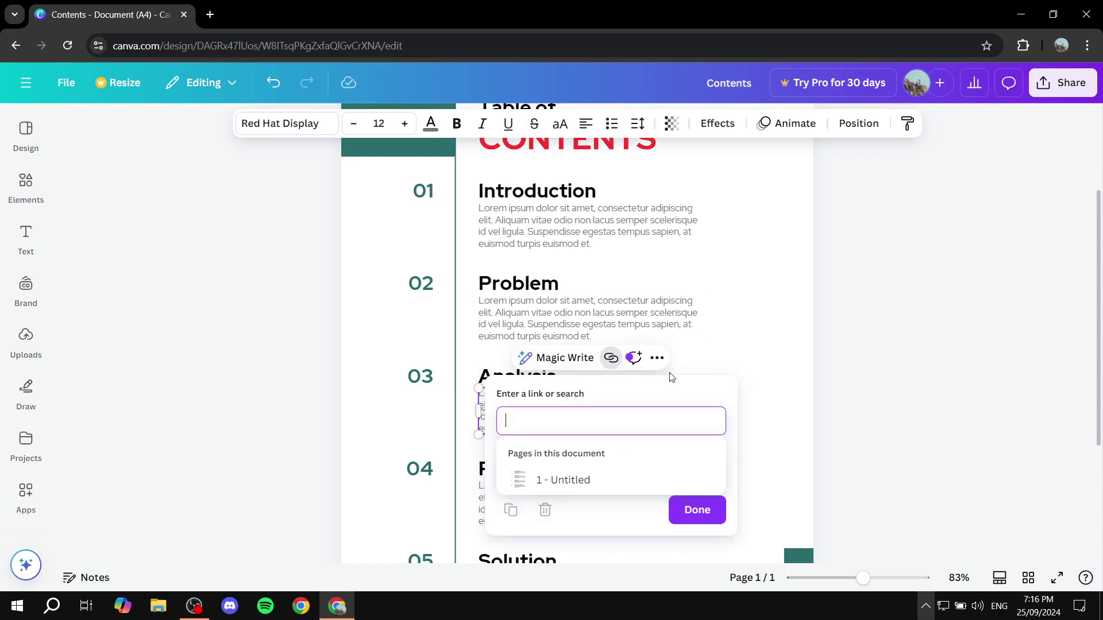
text(y)
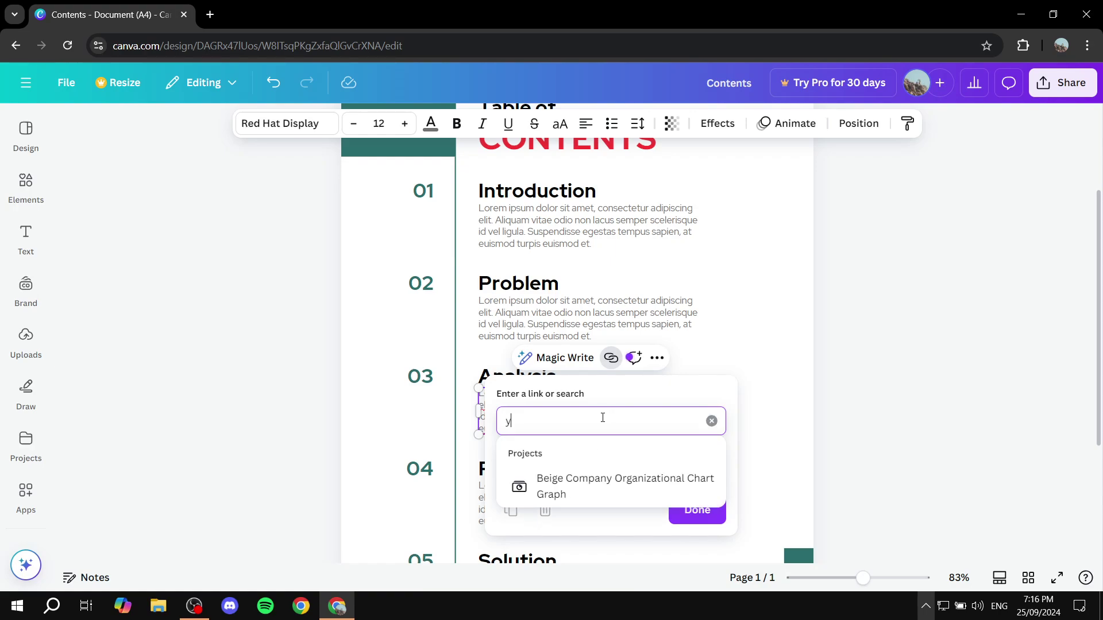
text(outube.com)
key(Return)
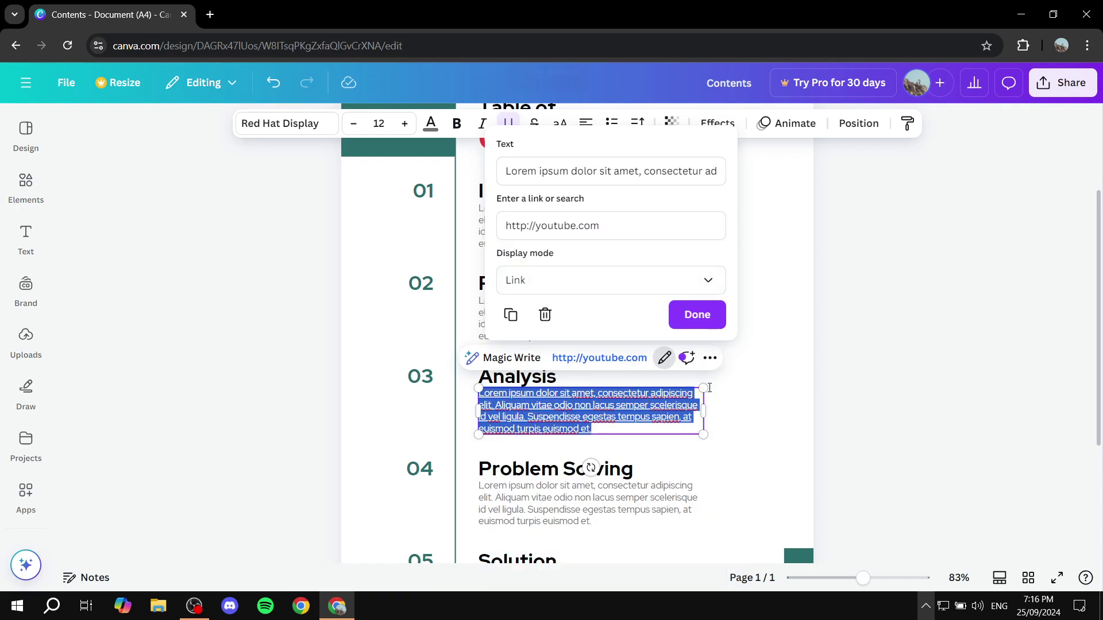
click(793, 409)
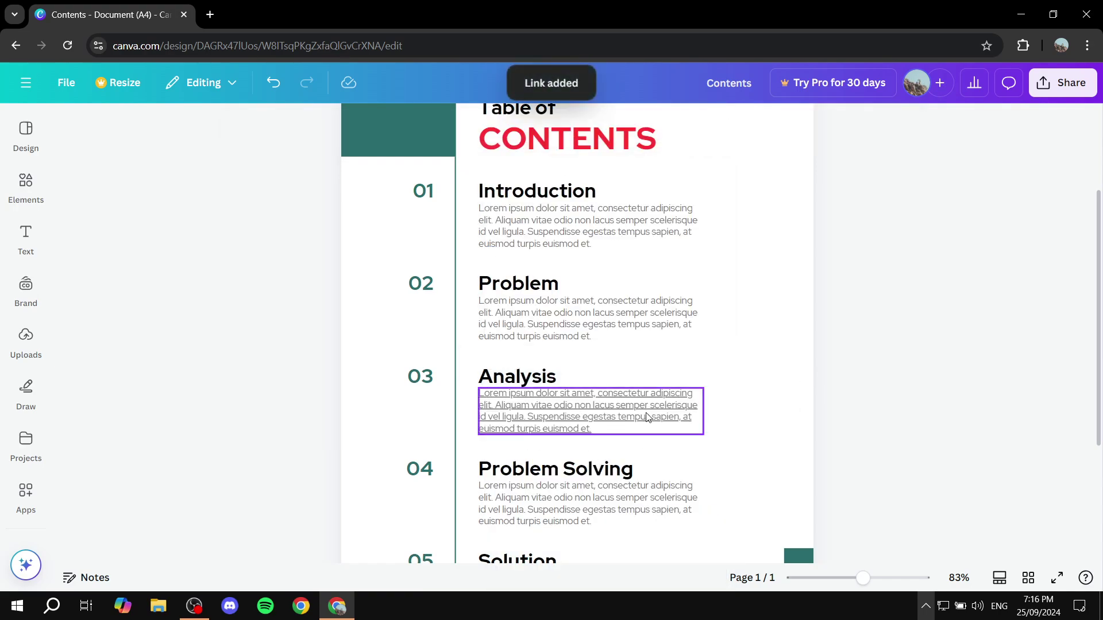
- Add a subheading text box below the Solution section and enlarge it slightly
scroll(563, 426, down, 3)
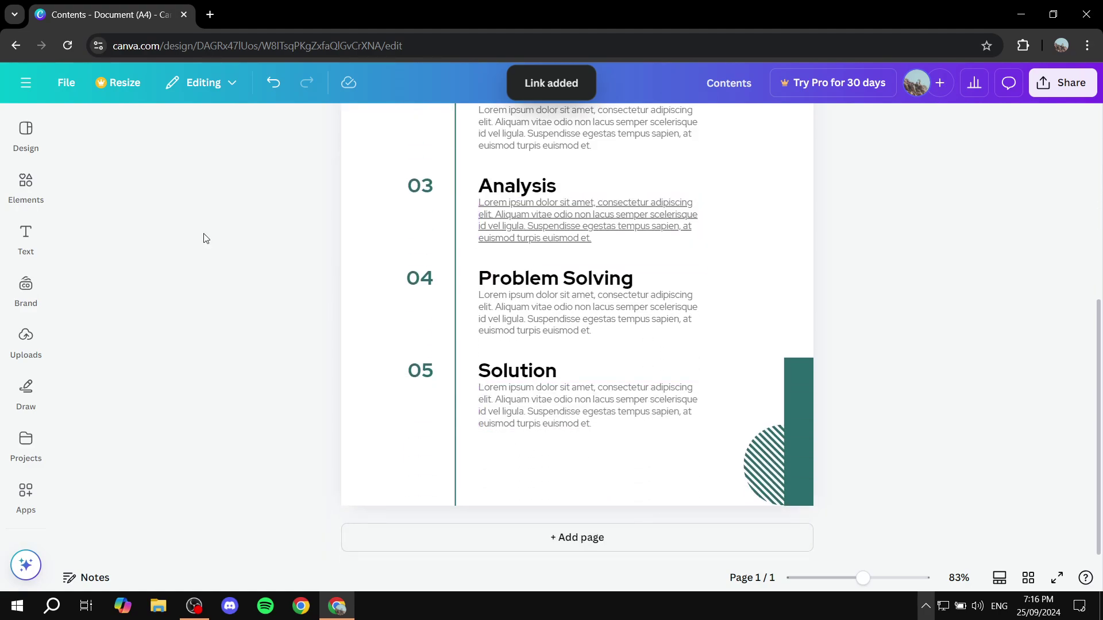
click(25, 235)
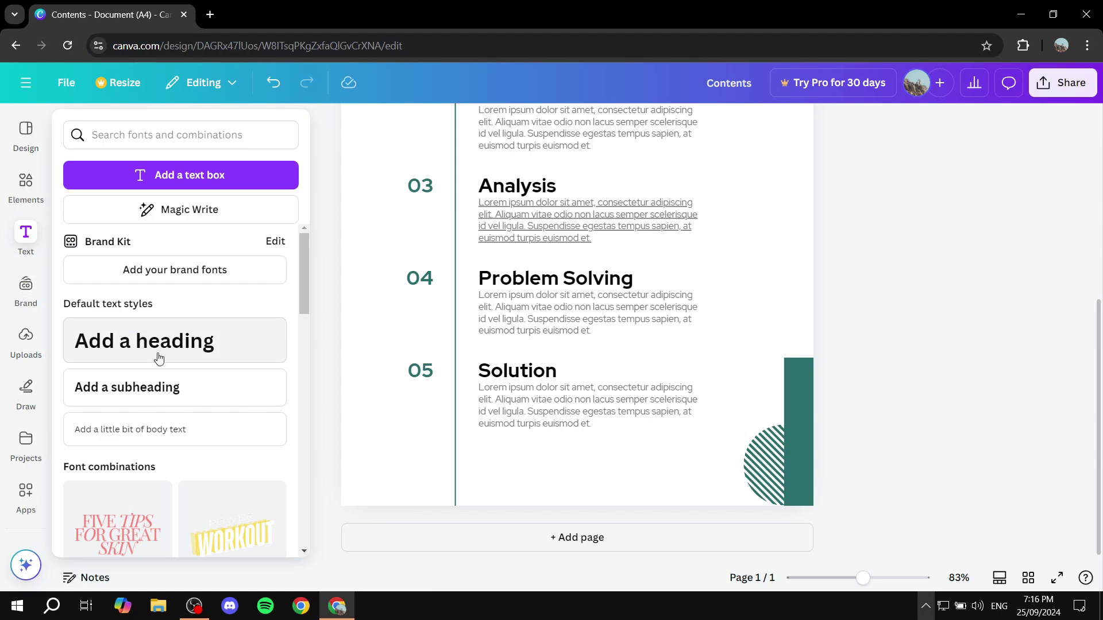
click(142, 388)
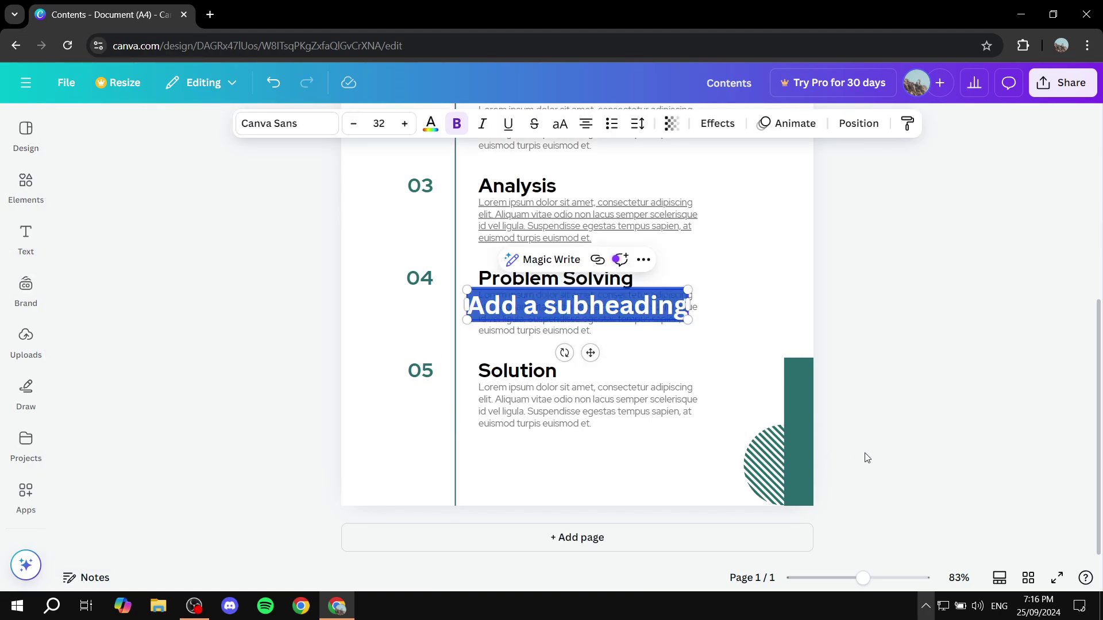
drag(594, 307, 593, 463)
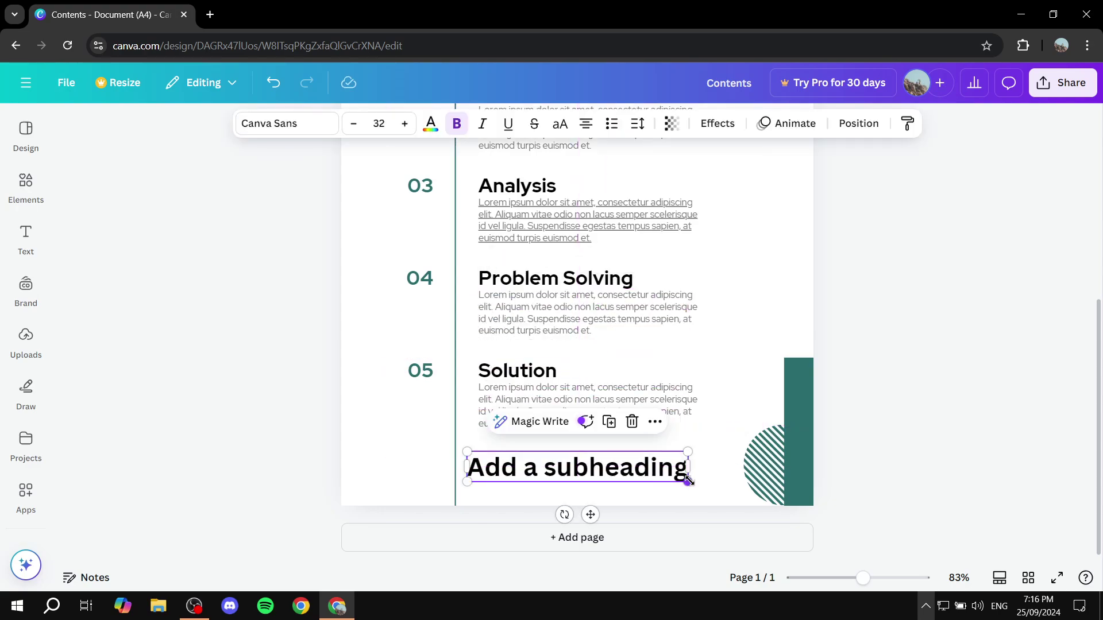
drag(687, 482, 695, 483)
- Replace the subheading text with 'google.com' and shift it left into line
double_click(650, 465)
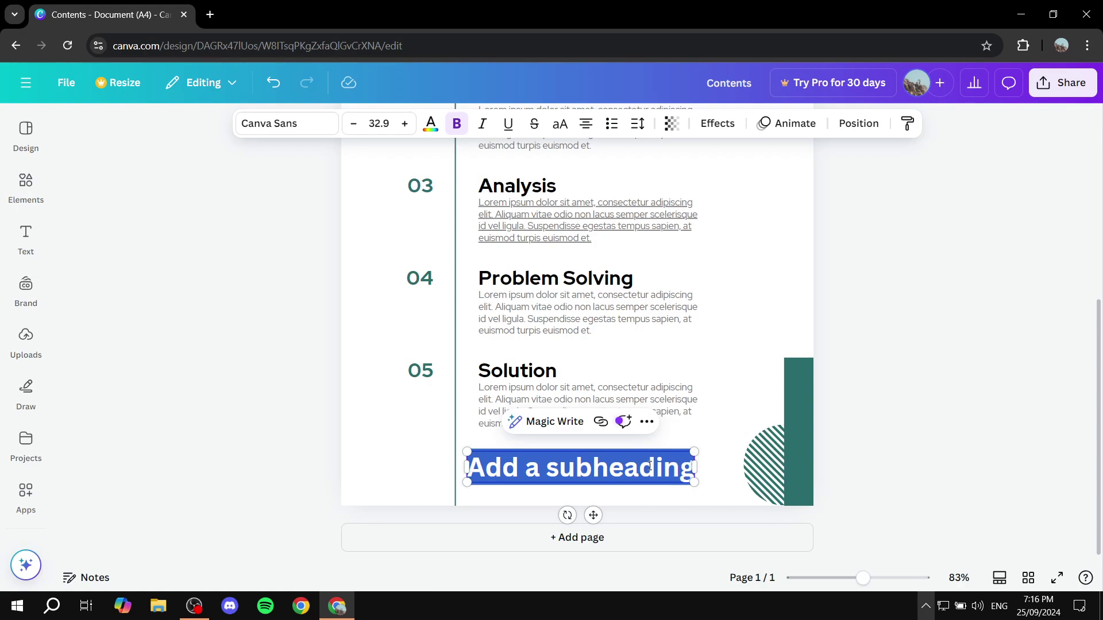
text(google.com)
click(674, 485)
mouse_move(621, 468)
mouse_down()
mouse_move(582, 469)
mouse_move(597, 477)
mouse_move(575, 462)
mouse_up()
click(645, 473)
triple_click(575, 463)
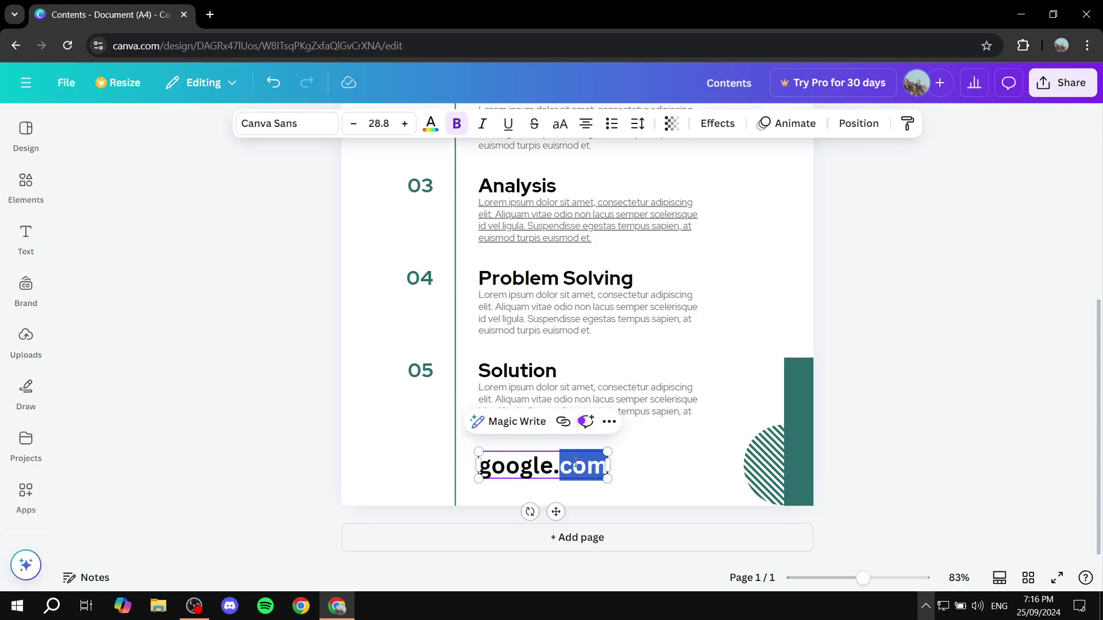
- Link the google.com text line to google.com
click(564, 423)
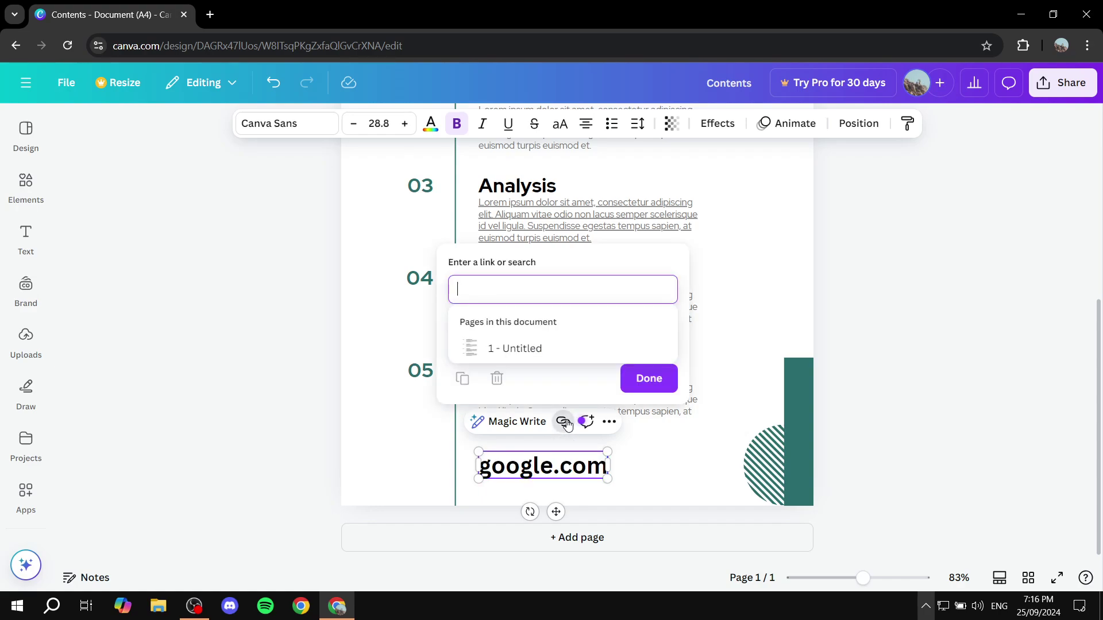
text(google.com)
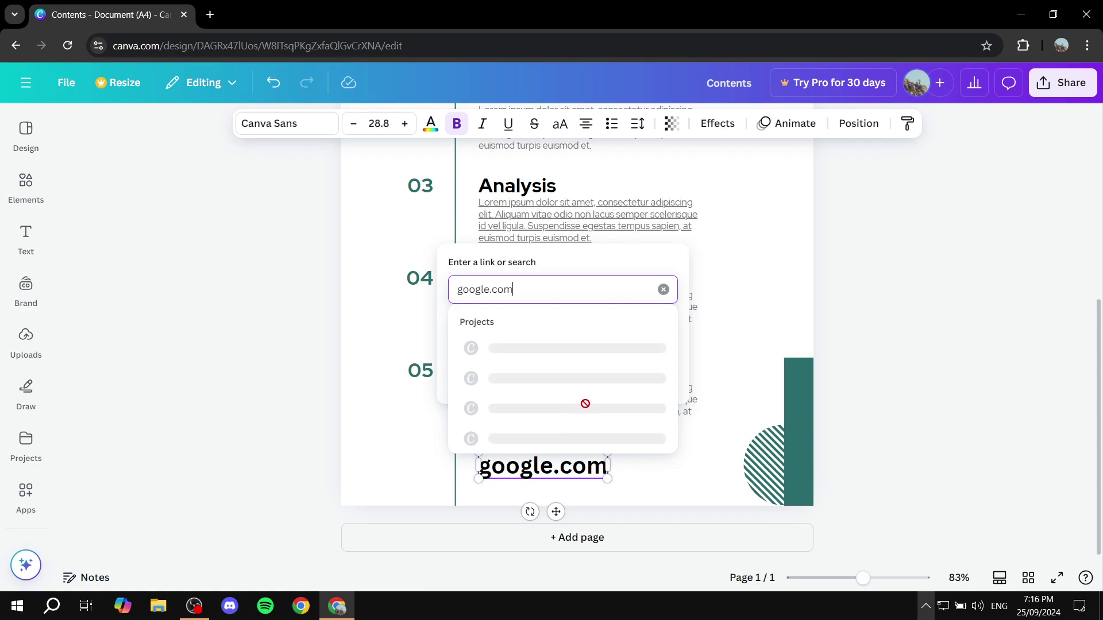
key(Return)
click(683, 512)
- Colour the linked google.com text purple
click(557, 465)
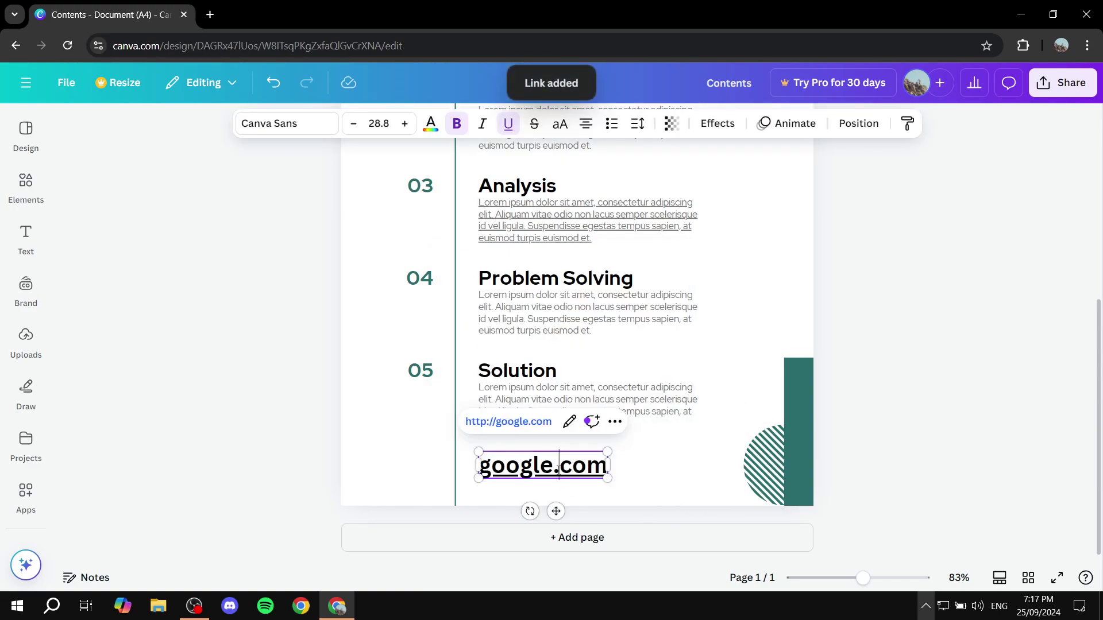
double_click(557, 466)
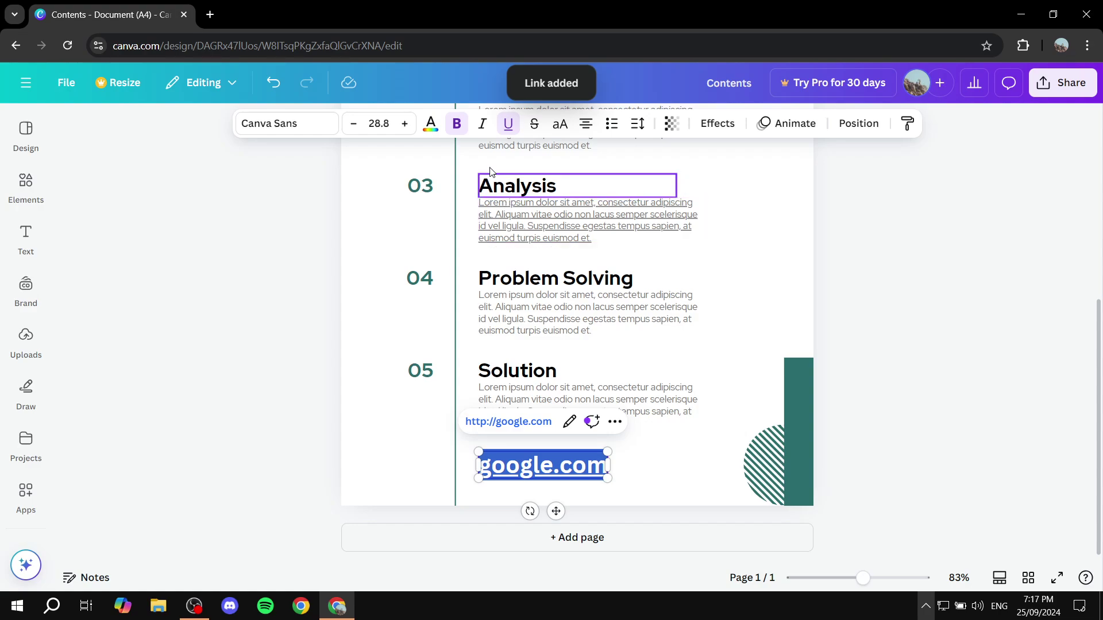
click(431, 124)
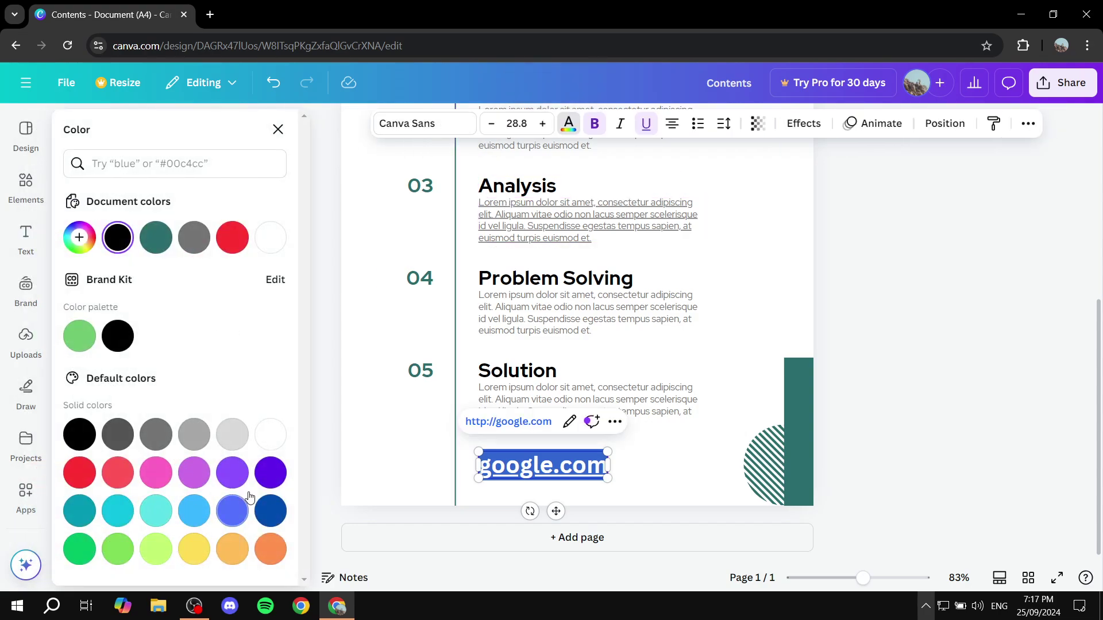
click(270, 473)
click(416, 407)
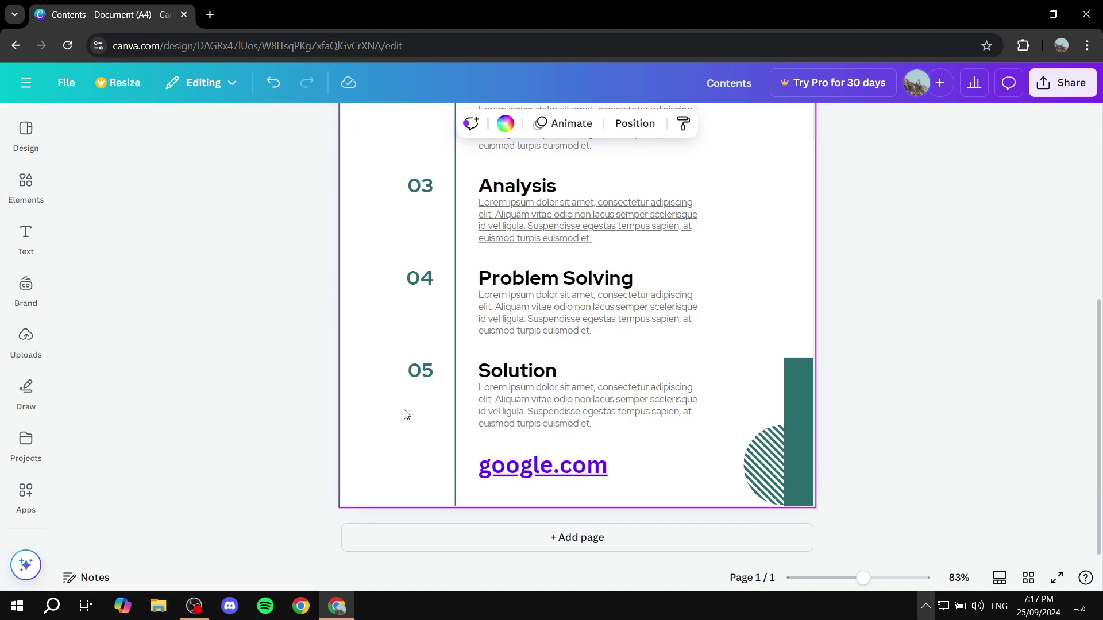
- Download the design as a PDF Standard file, Contents.pdf
scroll(891, 316, up, 5)
scroll(805, 345, down, 5)
scroll(689, 362, up, 5)
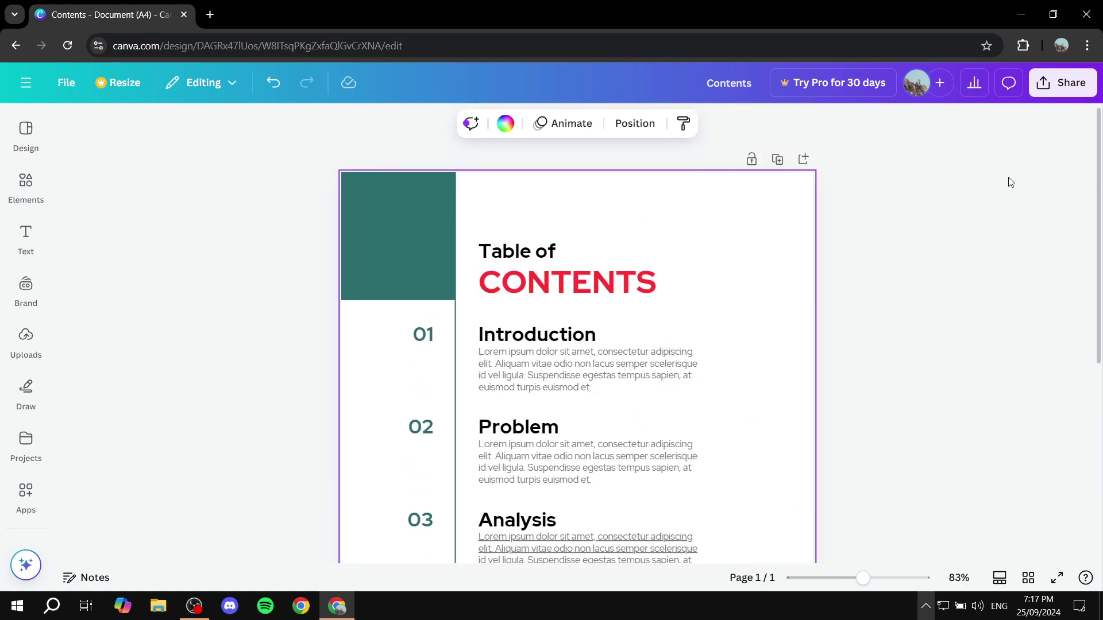
click(1067, 89)
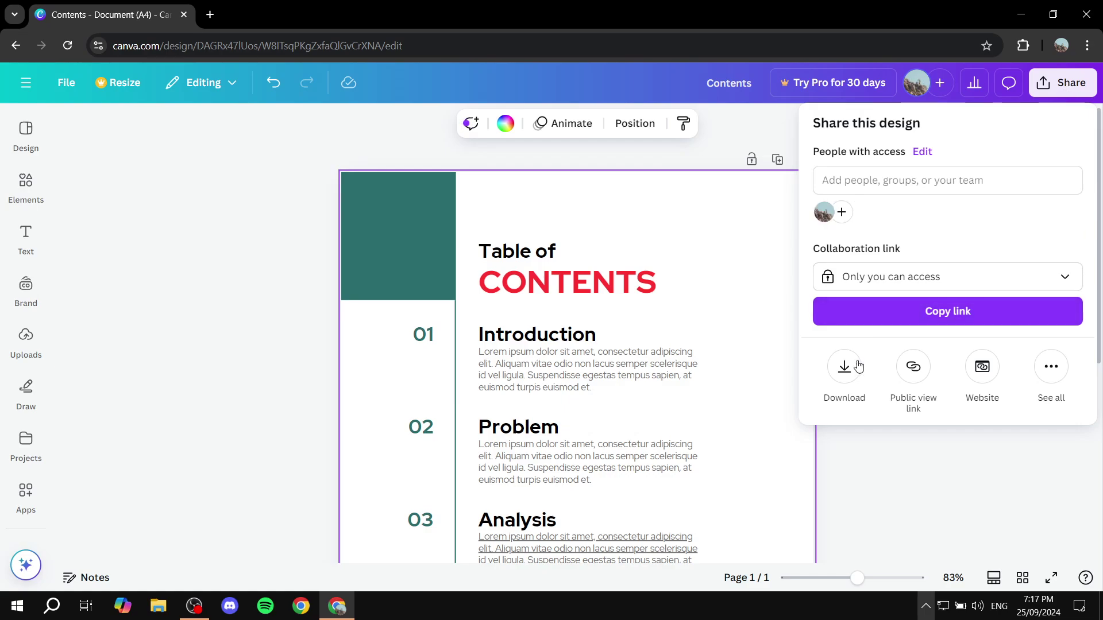
click(844, 368)
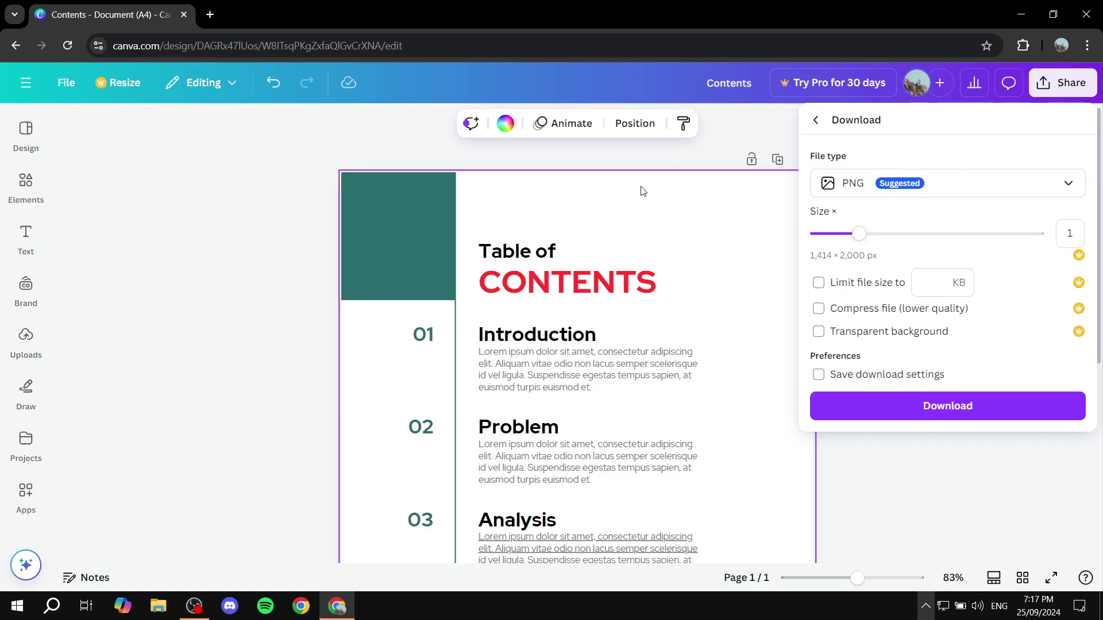
click(971, 183)
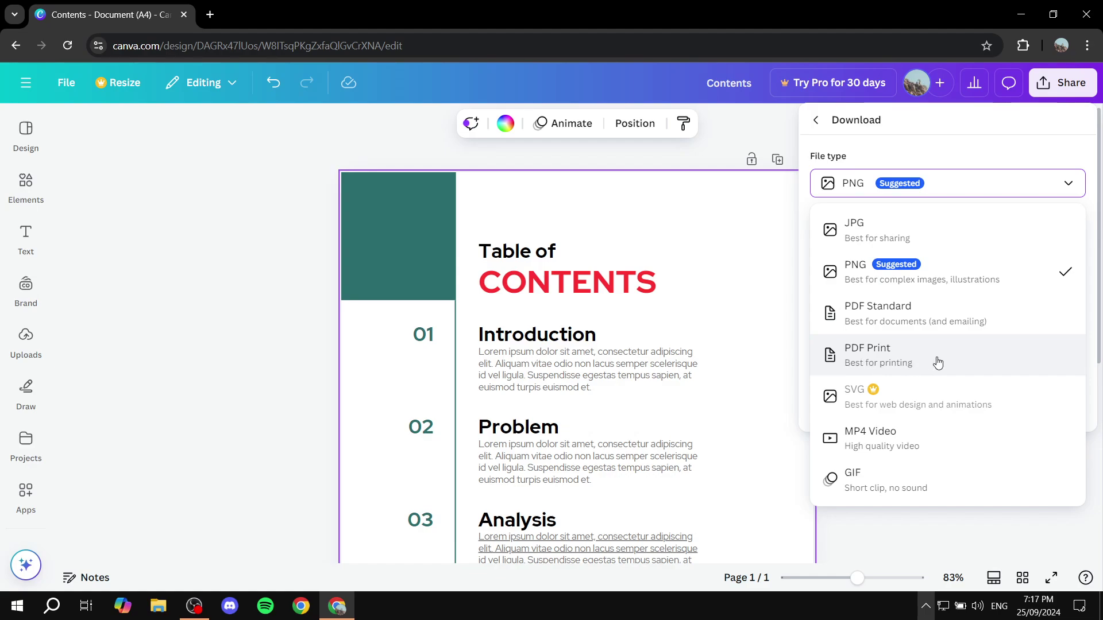
click(892, 319)
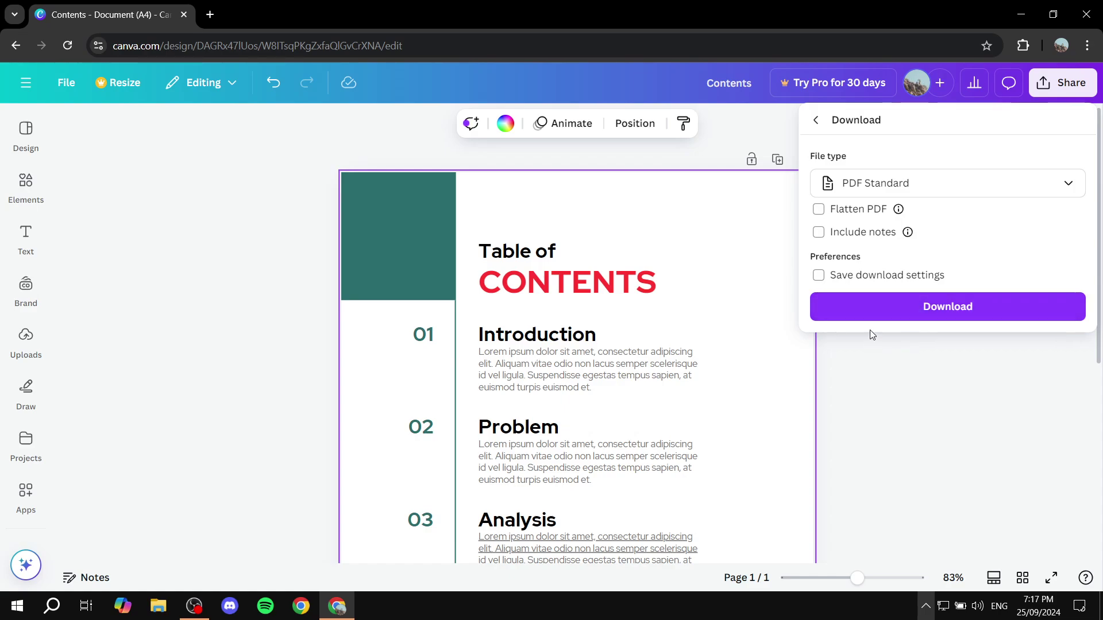
click(965, 308)
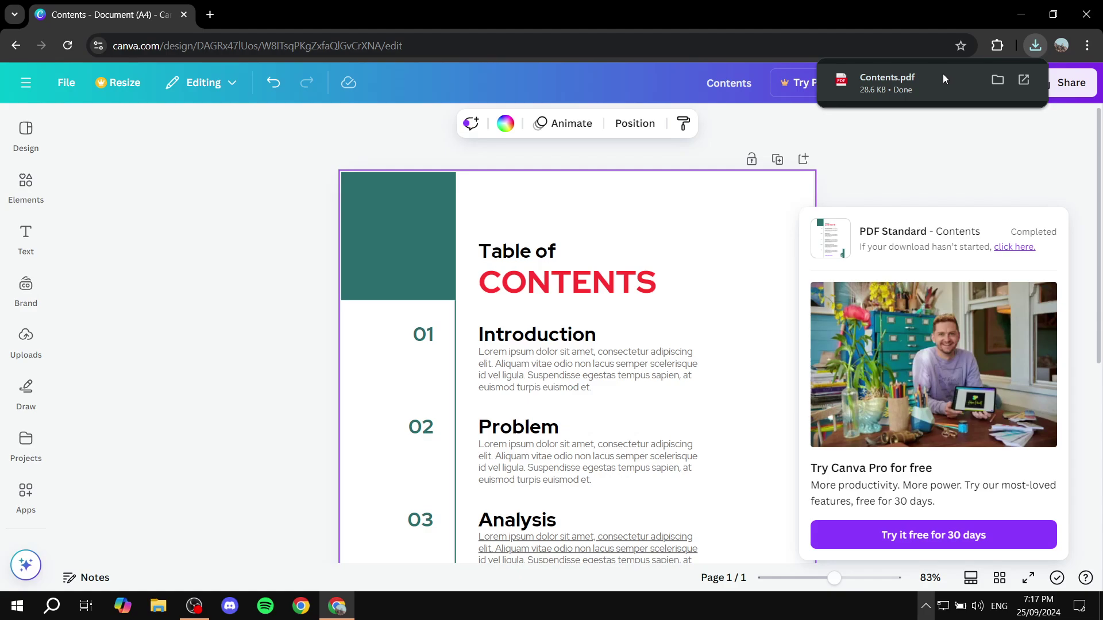
- Open Contents.pdf in Chrome, test its google.com link, and close the Google tab
click(943, 73)
click(596, 240)
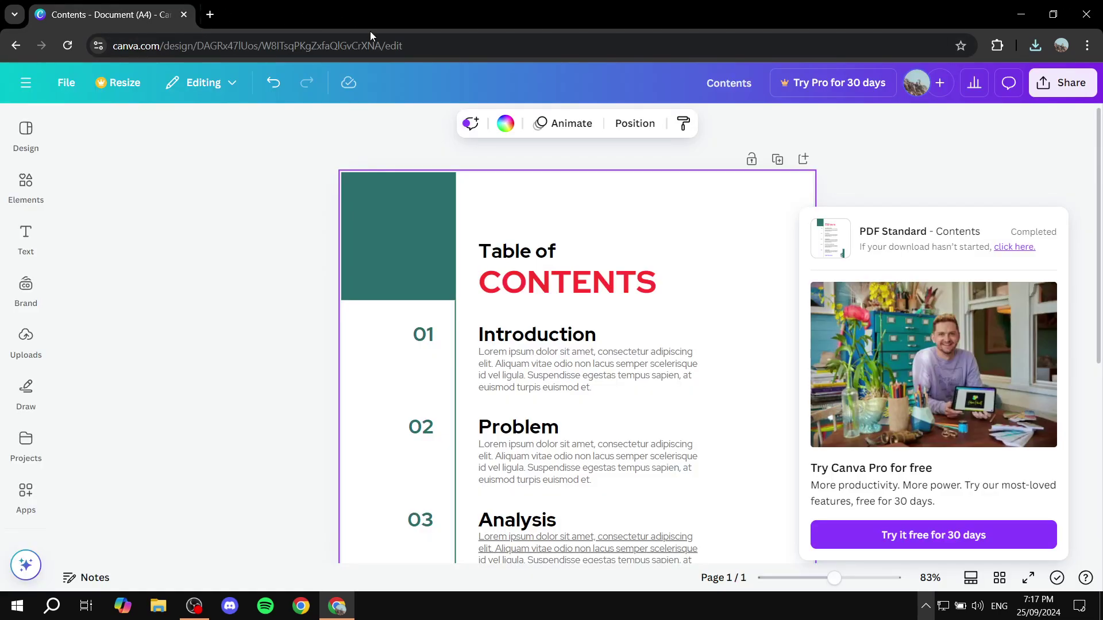
click(355, 15)
- Reopen Contents.pdf from the downloads list and verify the google.com link again
click(1028, 50)
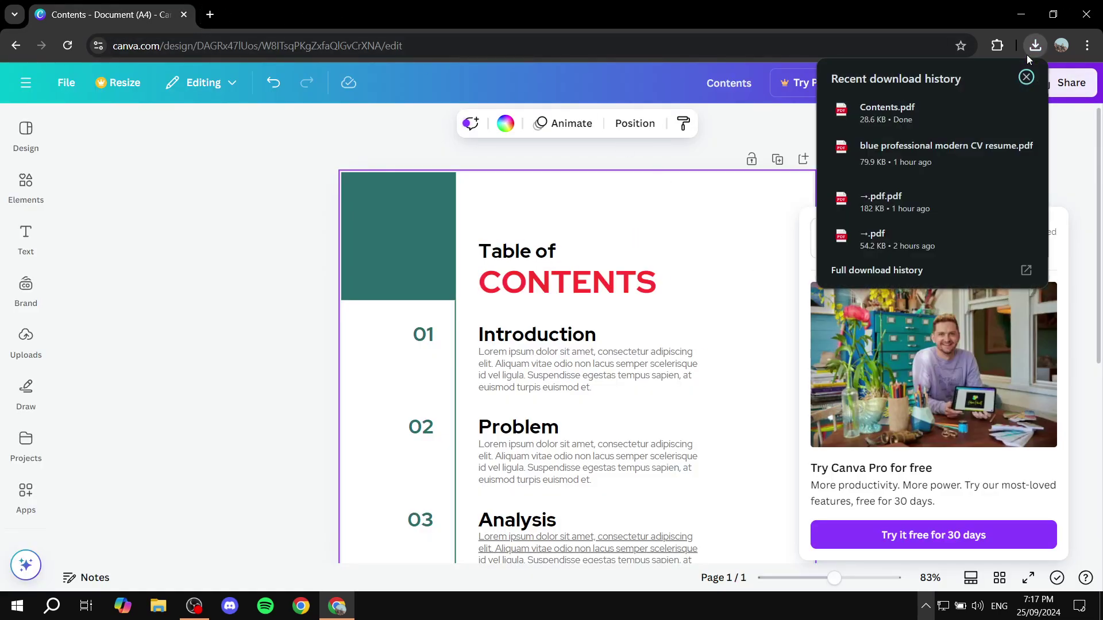
click(895, 112)
scroll(621, 279, down, 5)
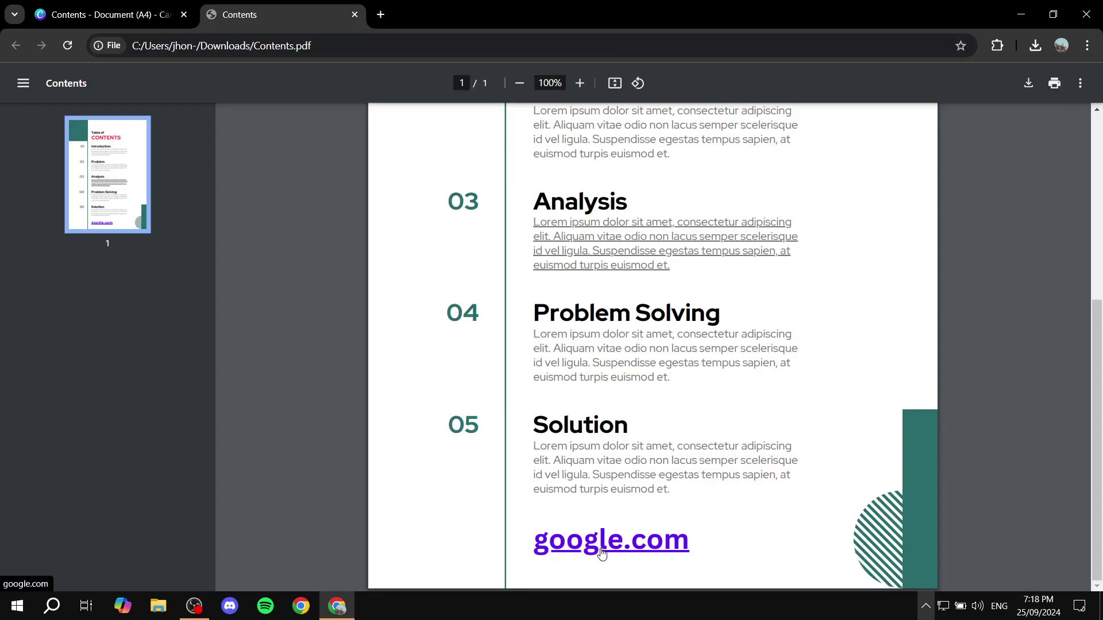
click(602, 549)
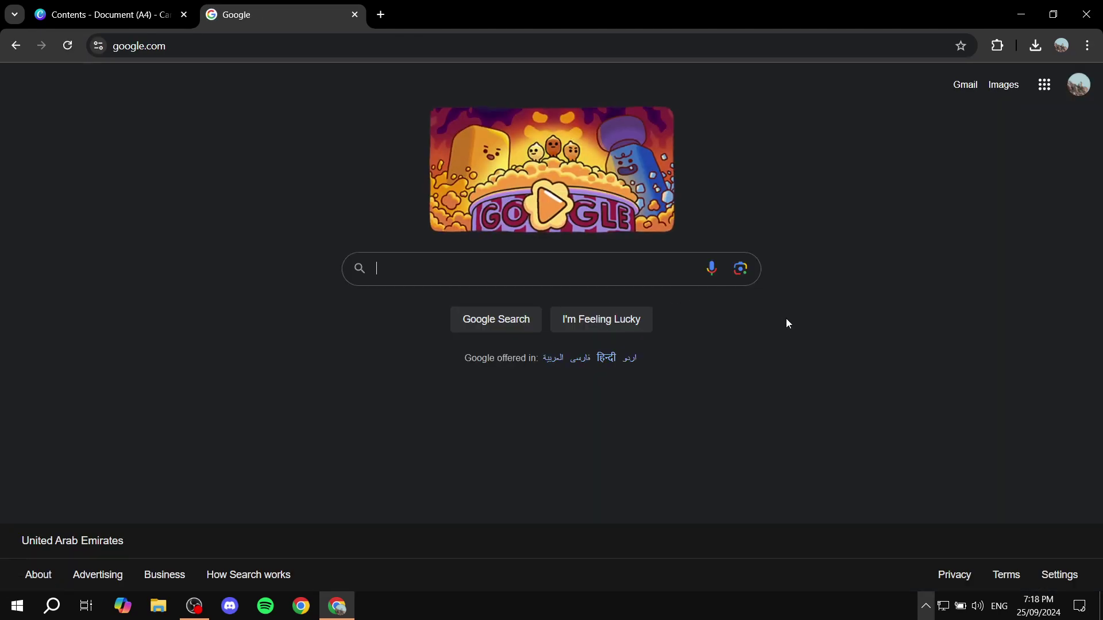
click(354, 15)
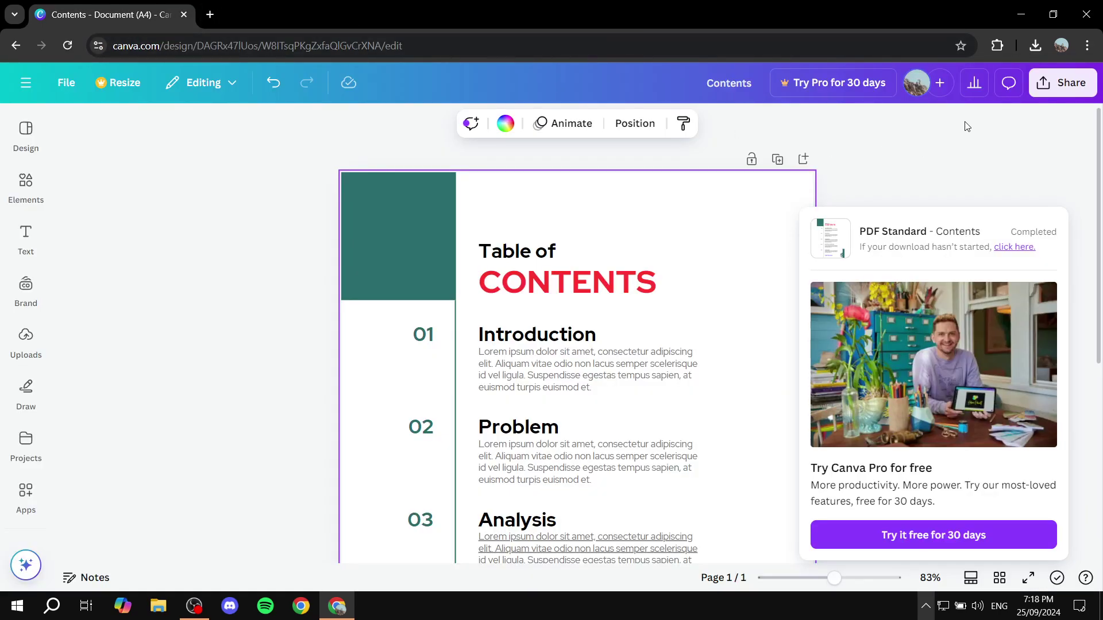
click(1034, 46)
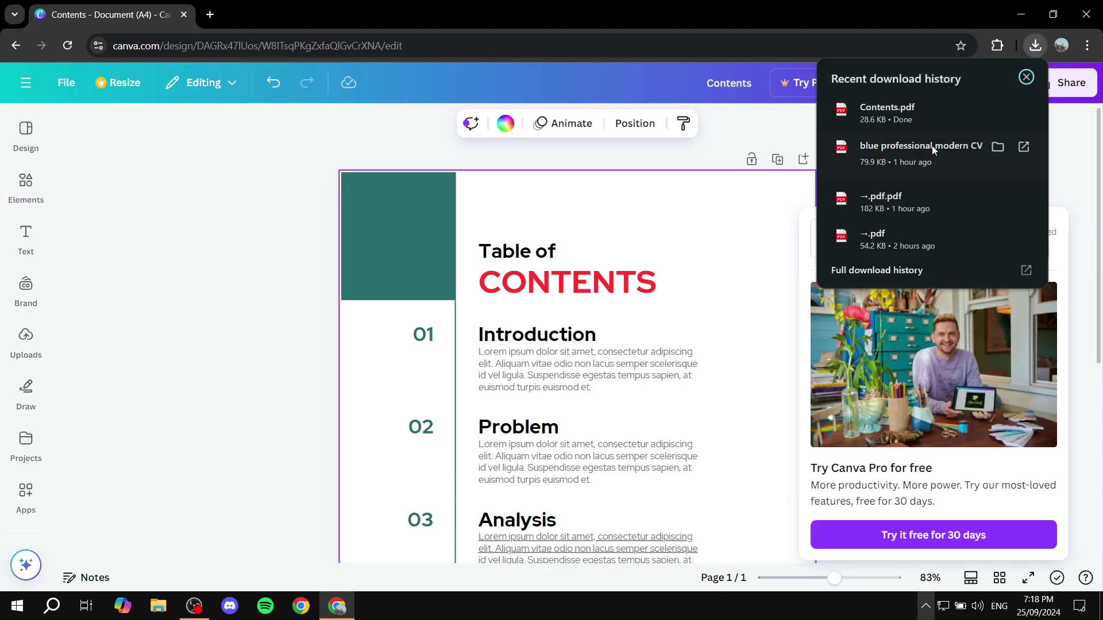